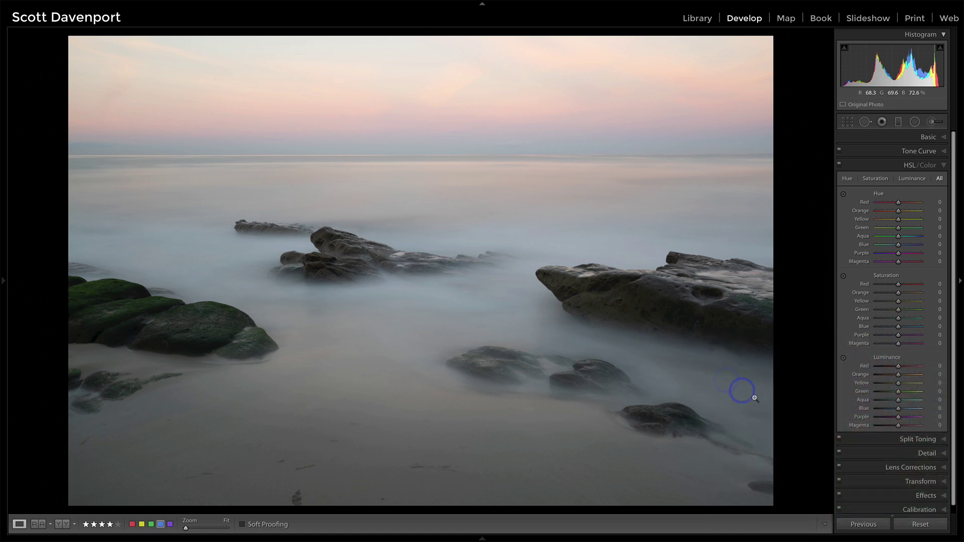
# Expand Lens Corrections, activate Spot Removal with Visualize Spots, and zoom in on the rocks and horizon.
pyautogui.click(898, 467)
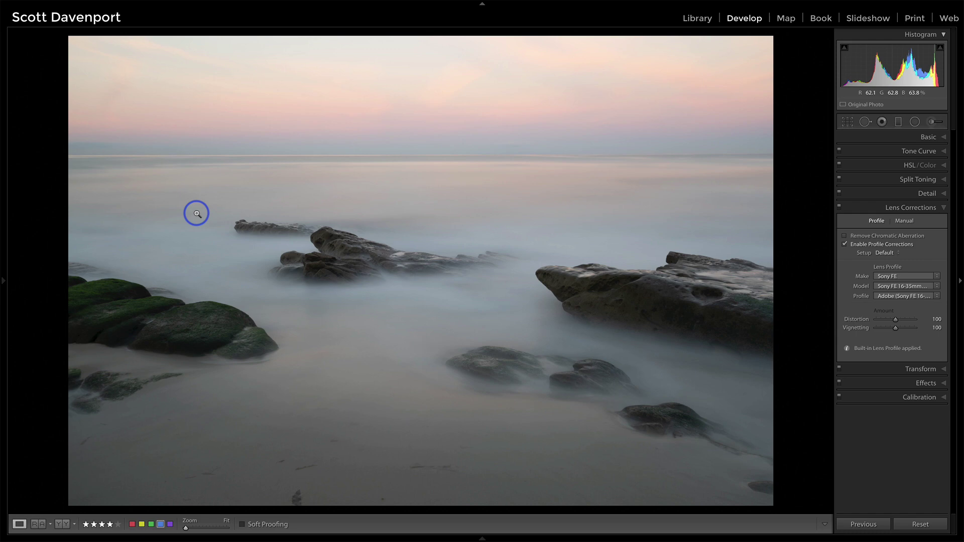
pyautogui.press('q')
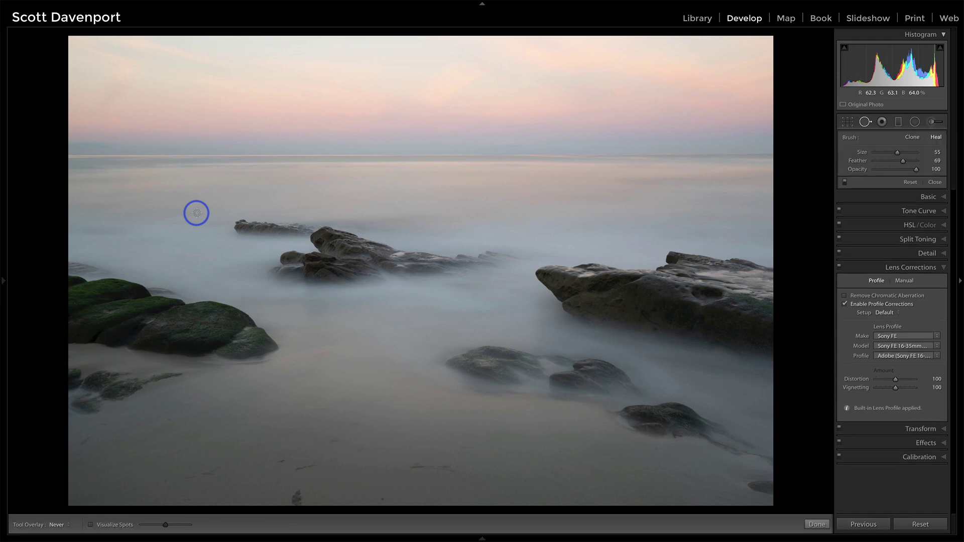
pyautogui.press('a')
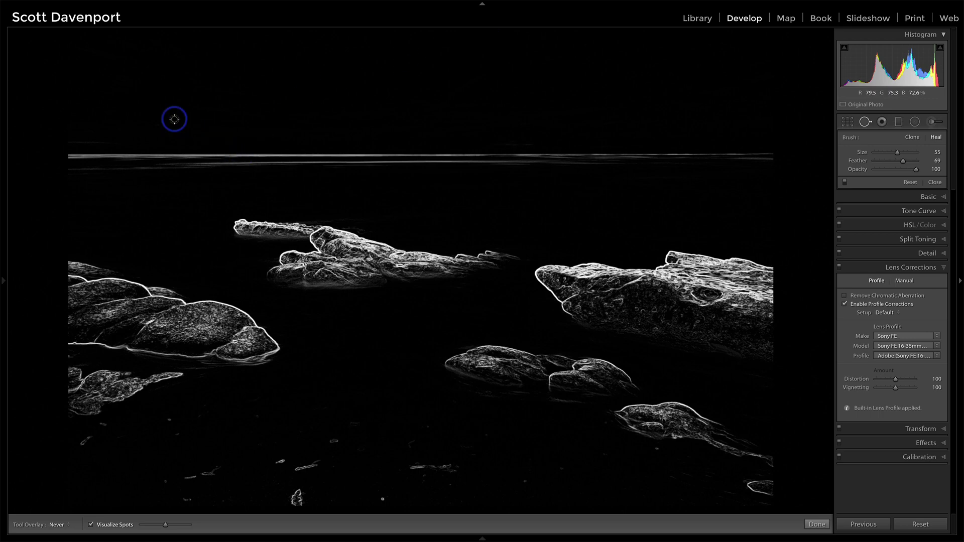
pyautogui.press('z')
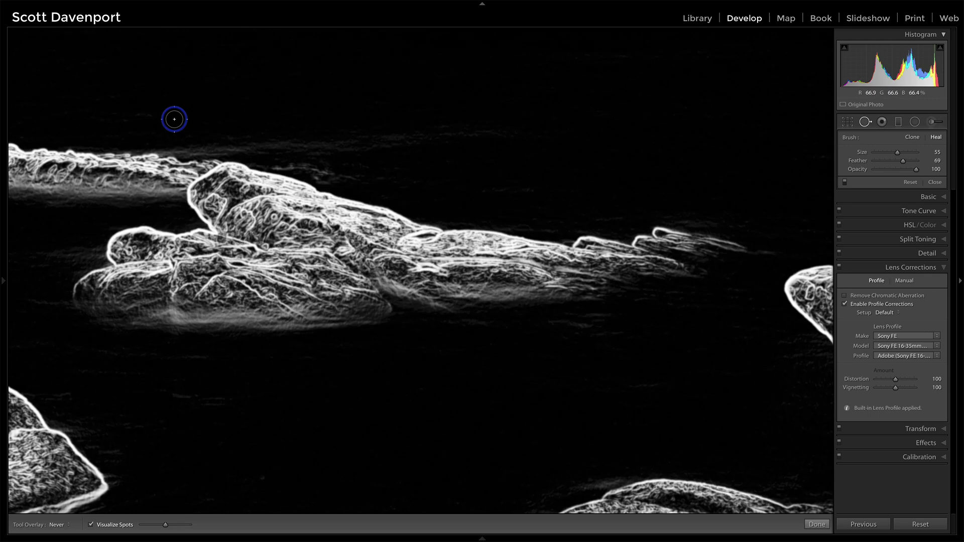
pyautogui.press('z')
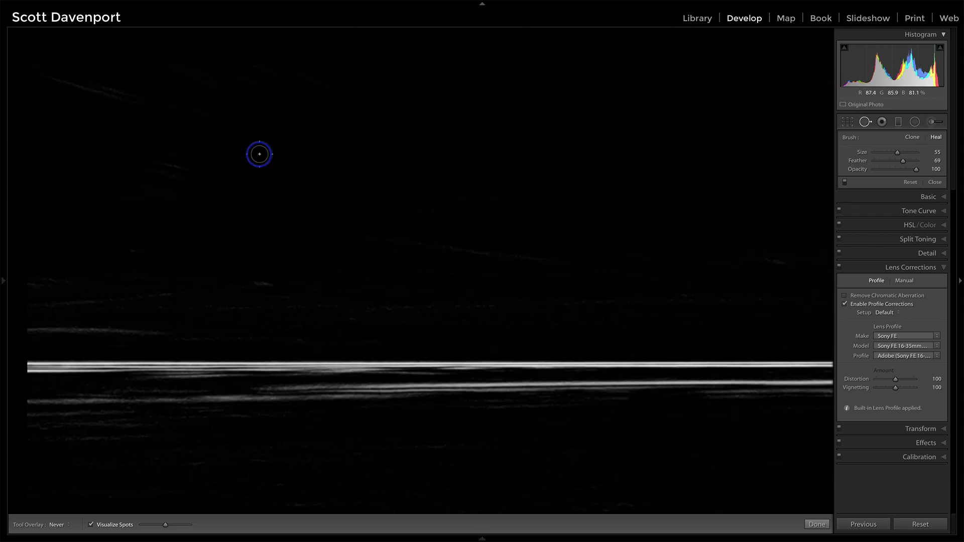
pyautogui.press('z')
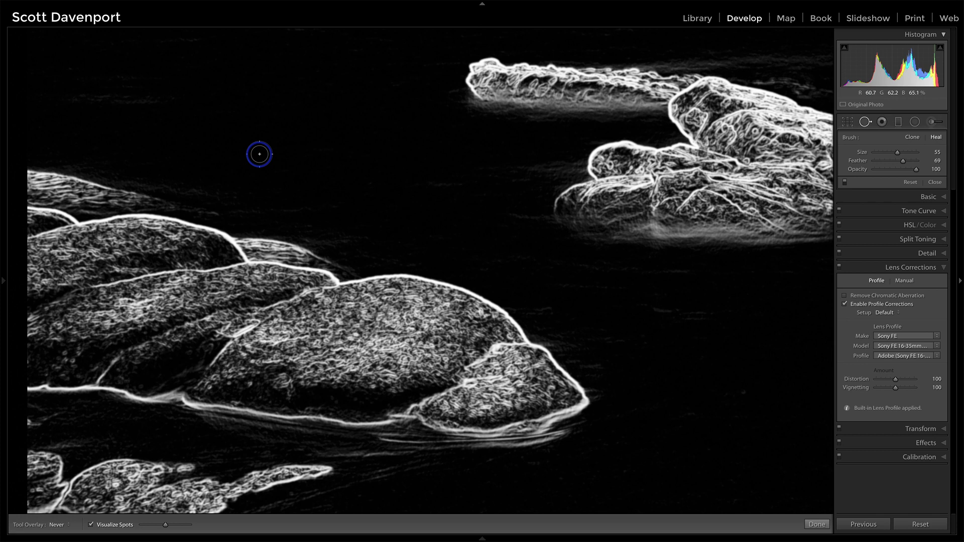
# Heal a spot on the sand below the rocks, then zoom in and heal a dark streak.
pyautogui.press('a')
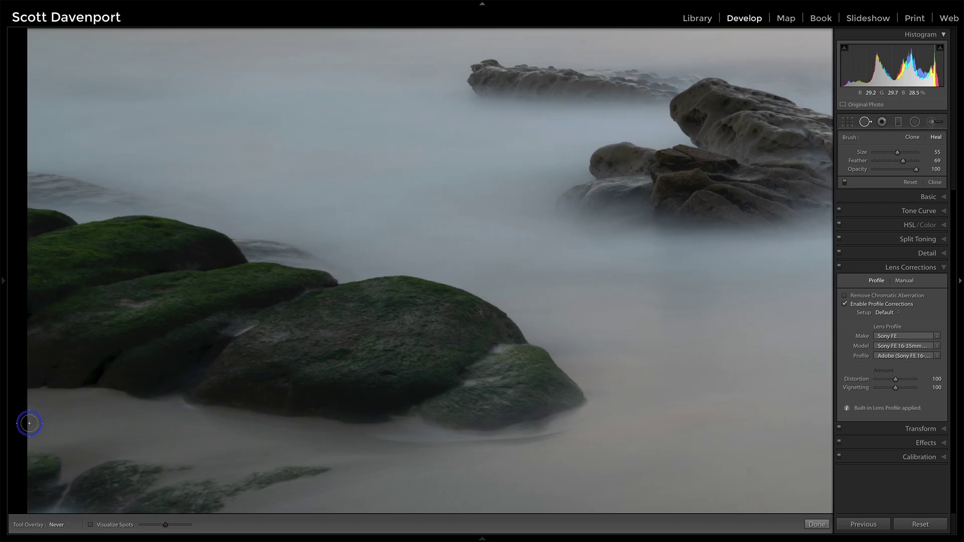
pyautogui.click(122, 429)
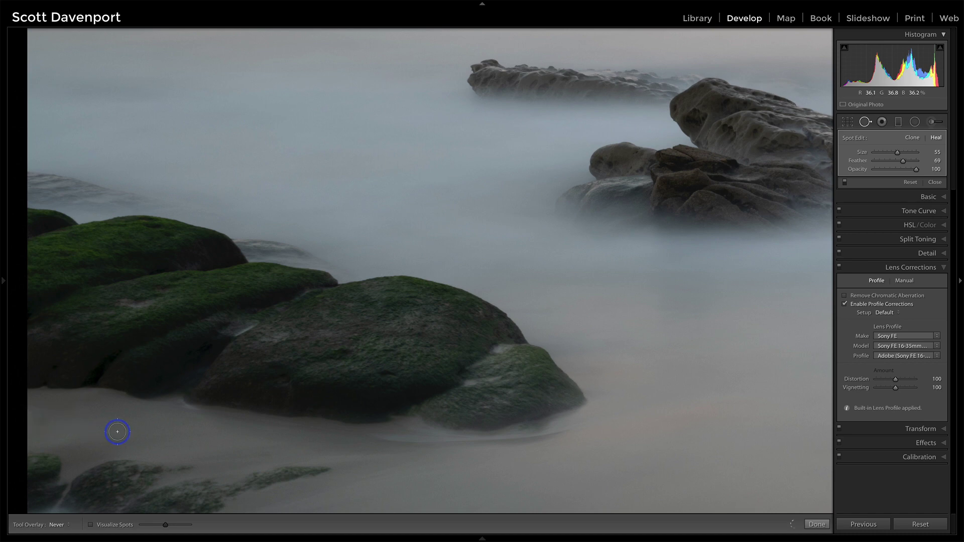
pyautogui.press('z')
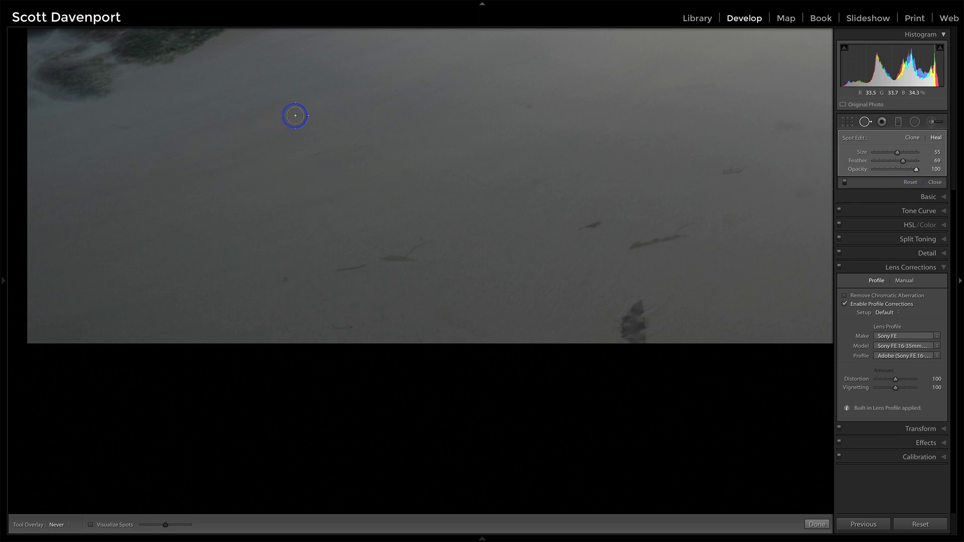
pyautogui.scroll(-1, 159, 188)
pyautogui.moveTo(428, 240); pyautogui.dragTo(388, 257)
# Using the edge map, heal four more streaks on the sand, including two near the top.
pyautogui.press('a')
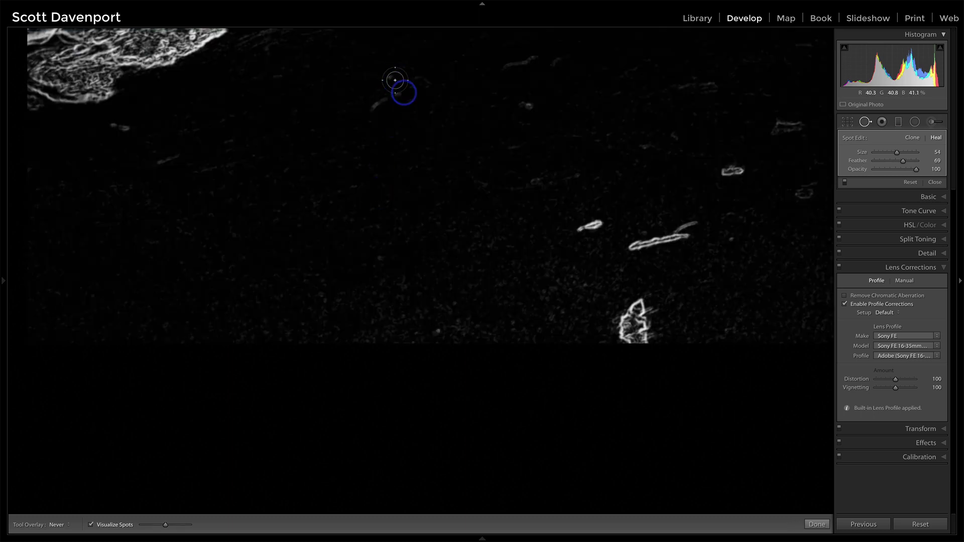
pyautogui.moveTo(401, 93); pyautogui.dragTo(370, 103)
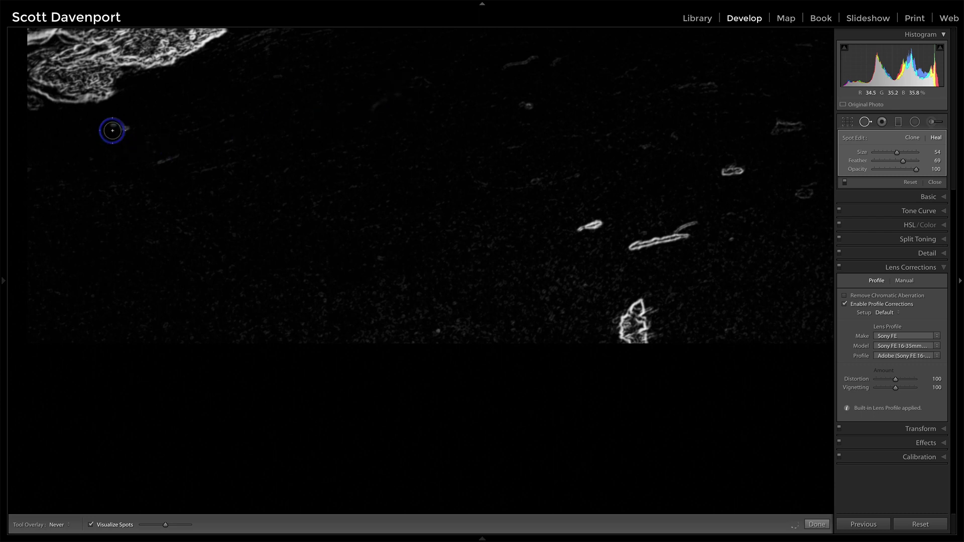
pyautogui.moveTo(159, 159); pyautogui.dragTo(172, 159)
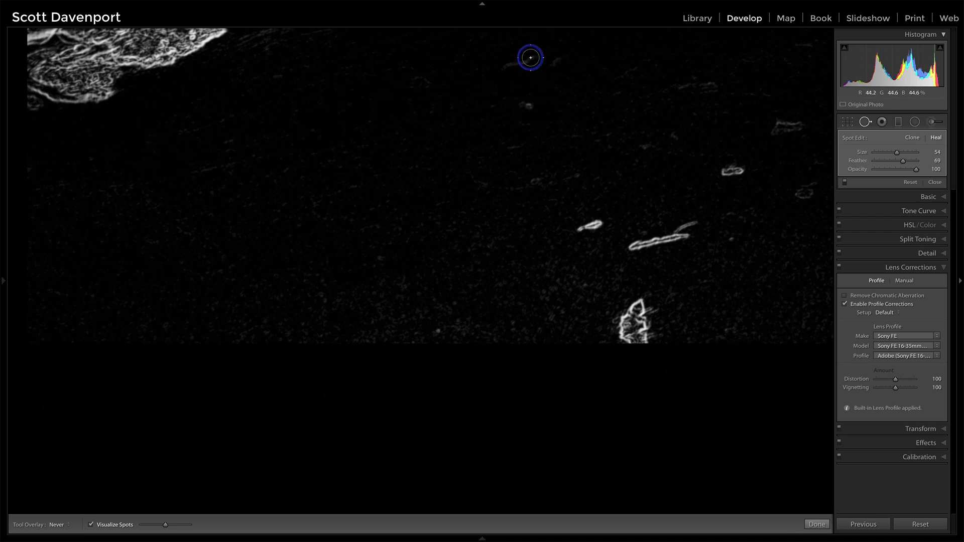
pyautogui.moveTo(531, 58); pyautogui.dragTo(508, 59)
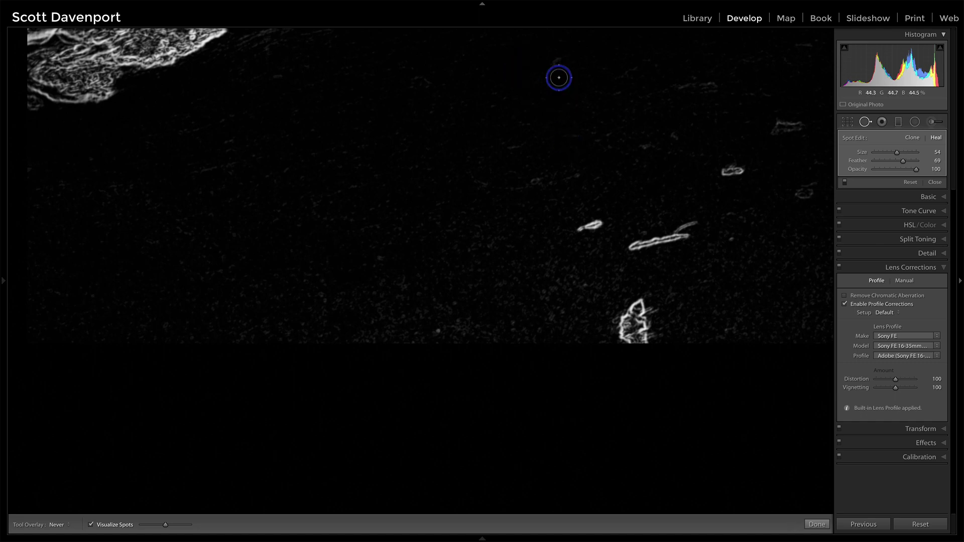
pyautogui.click(558, 64)
pyautogui.press('a')
pyautogui.press('a')
# Heal a dark speck, a streak, a small mark, the bird-shaped mark and two small blobs.
pyautogui.click(593, 216)
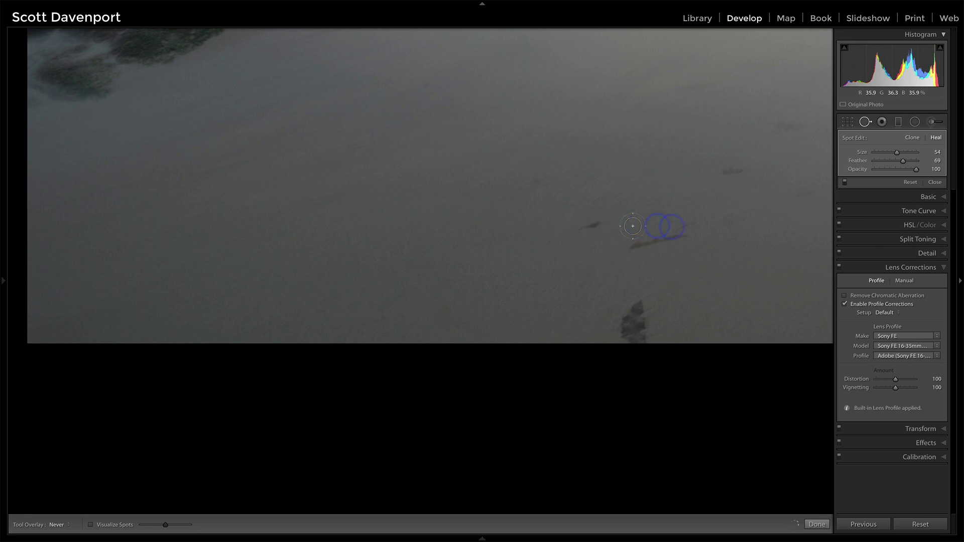
pyautogui.moveTo(691, 226); pyautogui.dragTo(639, 246)
pyautogui.click(629, 247)
pyautogui.moveTo(605, 333)
pyautogui.mouseDown()
pyautogui.moveTo(632, 294)
pyautogui.moveTo(650, 339)
pyautogui.moveTo(616, 342)
pyautogui.moveTo(633, 332)
pyautogui.mouseUp()
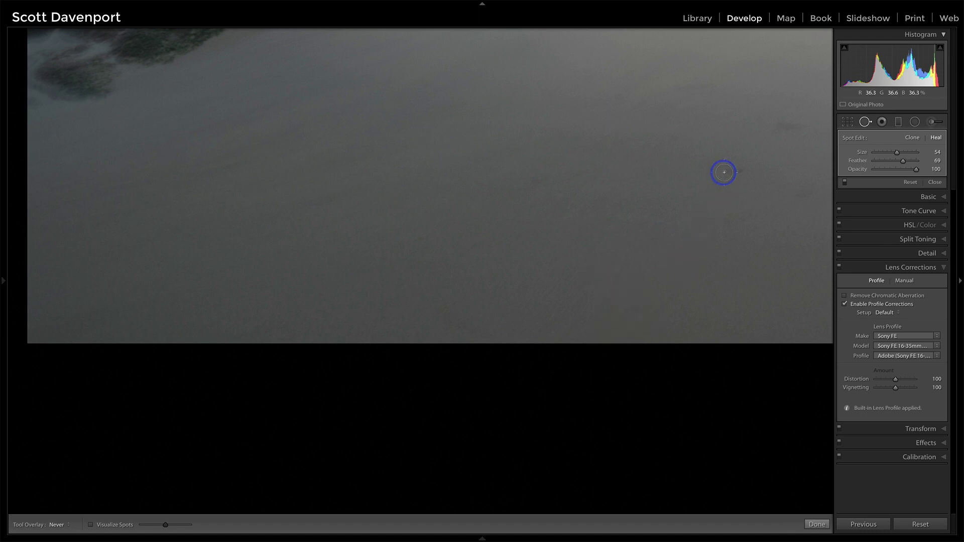
pyautogui.click(728, 170)
pyautogui.click(740, 172)
# Using the edge map over the sky and rocks, heal four dust spots on the water.
pyautogui.press('Right')
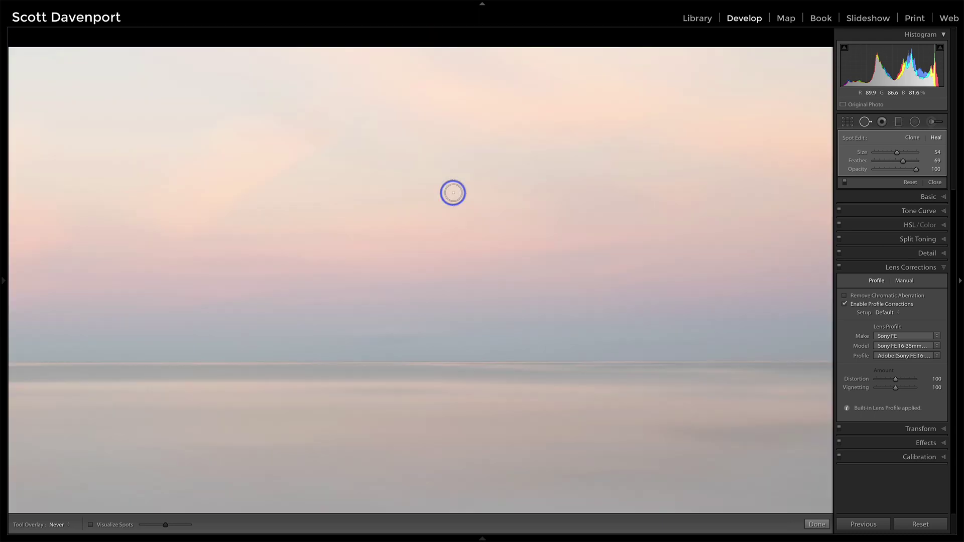
pyautogui.press('a')
pyautogui.press('z')
pyautogui.scroll(-5, 454, 192)
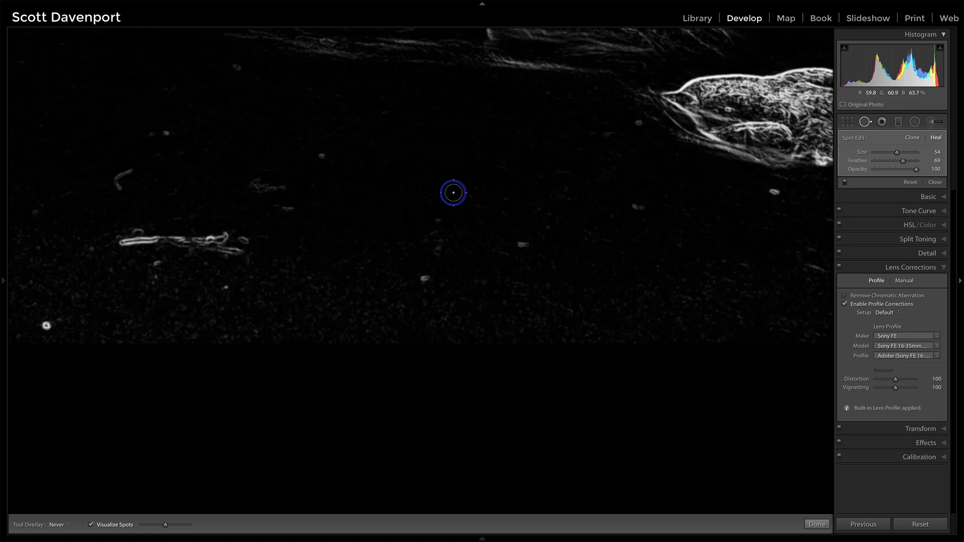
pyautogui.press('a')
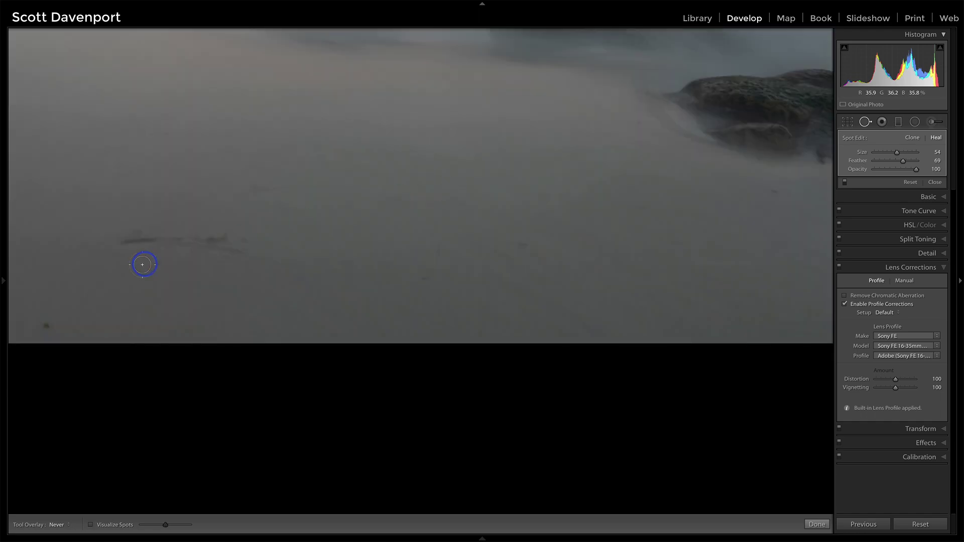
pyautogui.press('a')
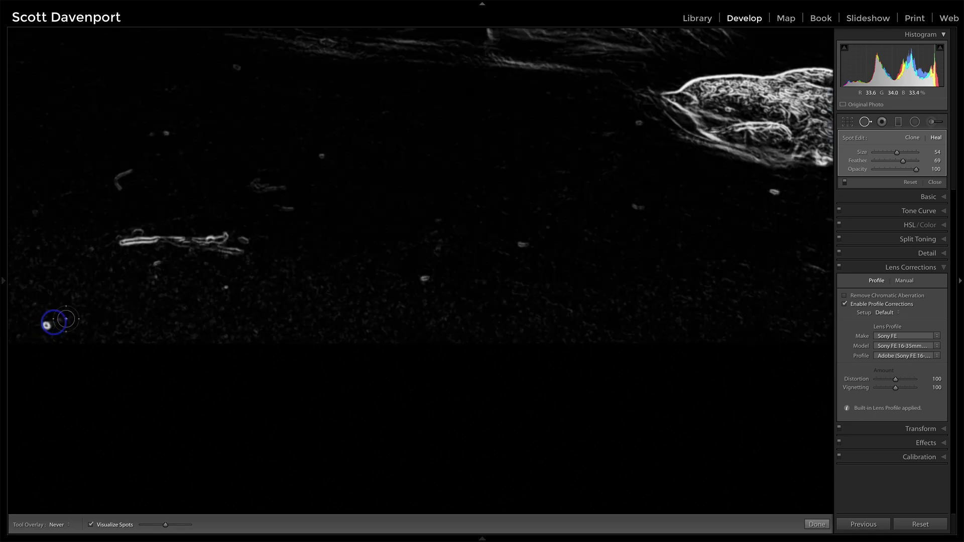
pyautogui.click(428, 277)
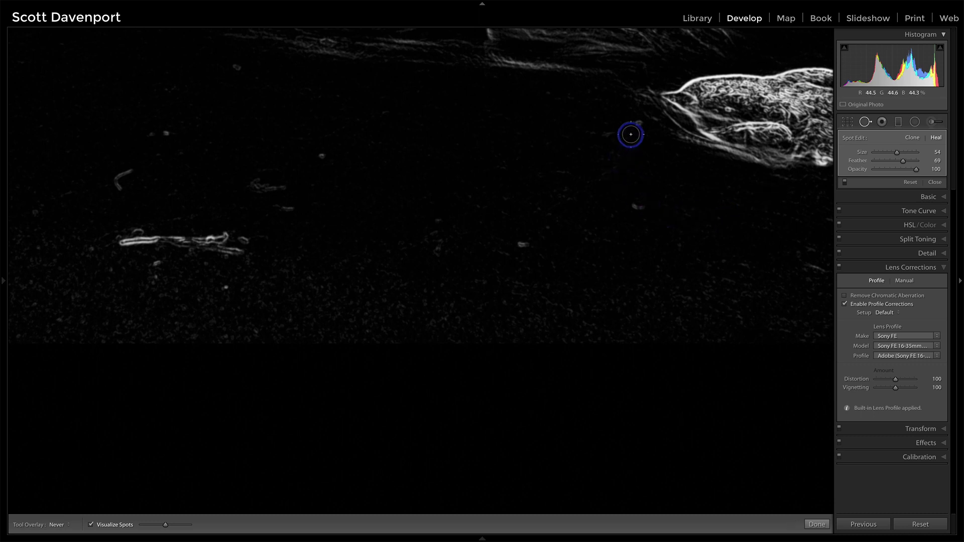
pyautogui.click(637, 208)
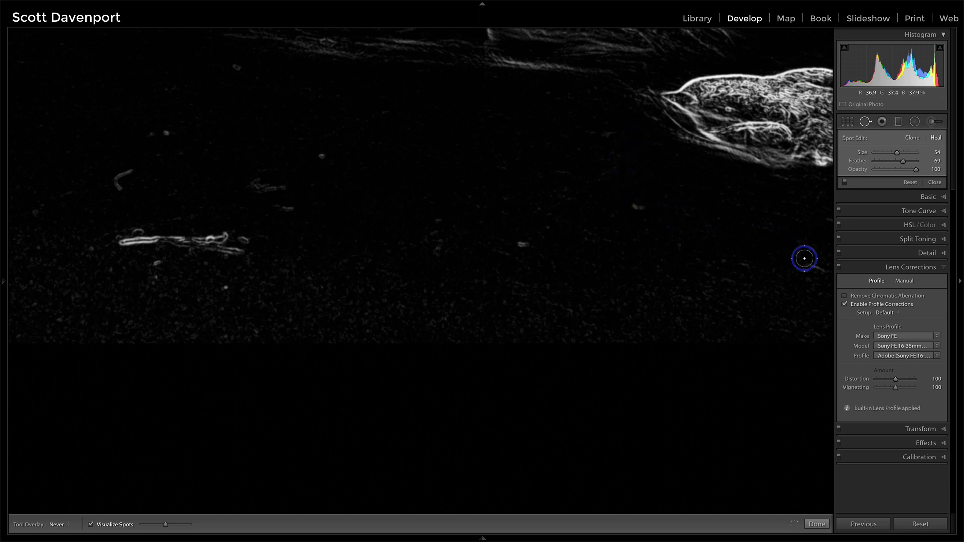
pyautogui.click(520, 243)
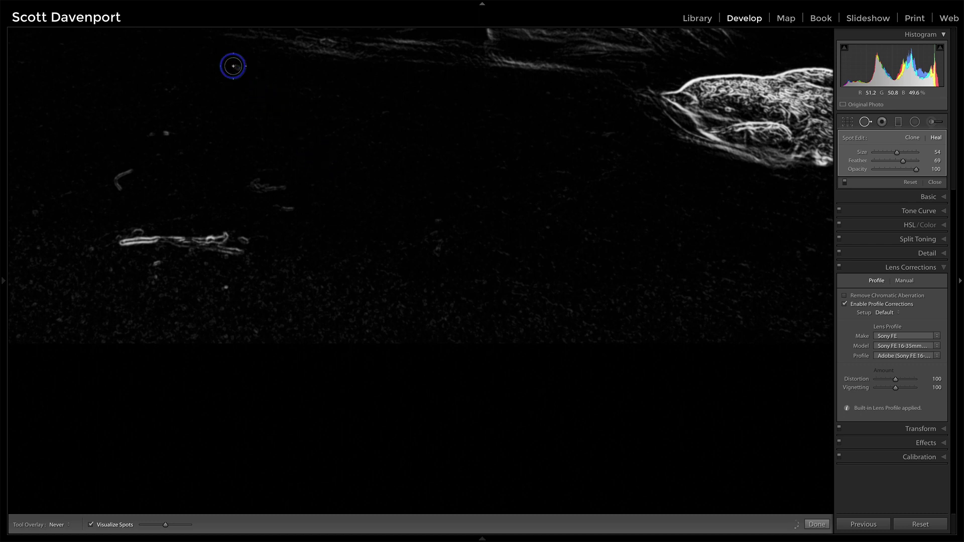
pyautogui.click(152, 134)
pyautogui.press('a')
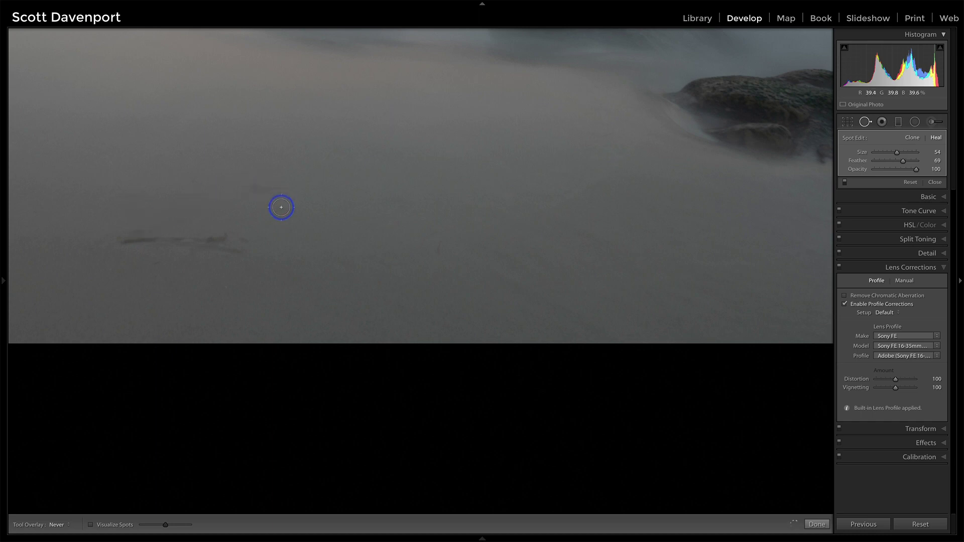
# Heal more water specks, paint out the long water streak, and check the fitted photo's edge map.
pyautogui.click(301, 237)
pyautogui.click(441, 246)
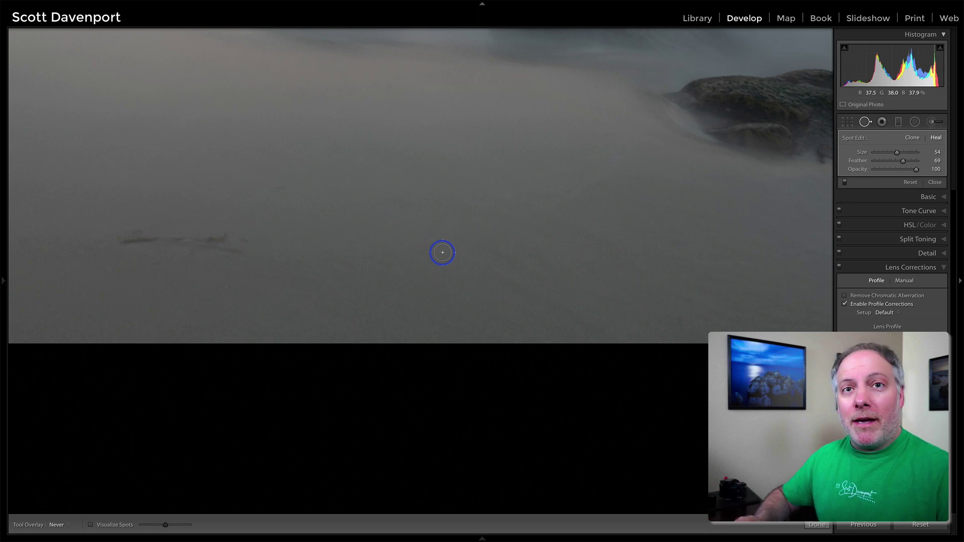
pyautogui.press('a')
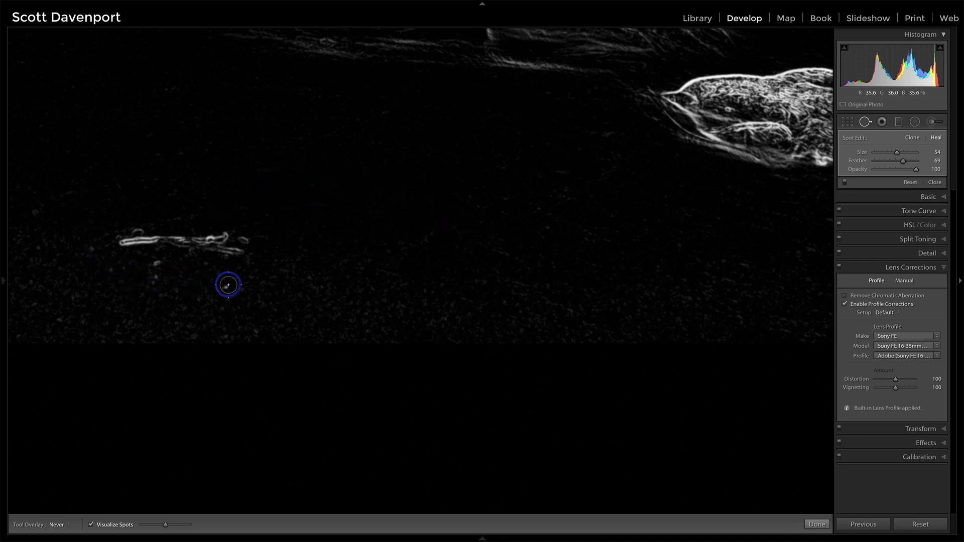
pyautogui.click(156, 261)
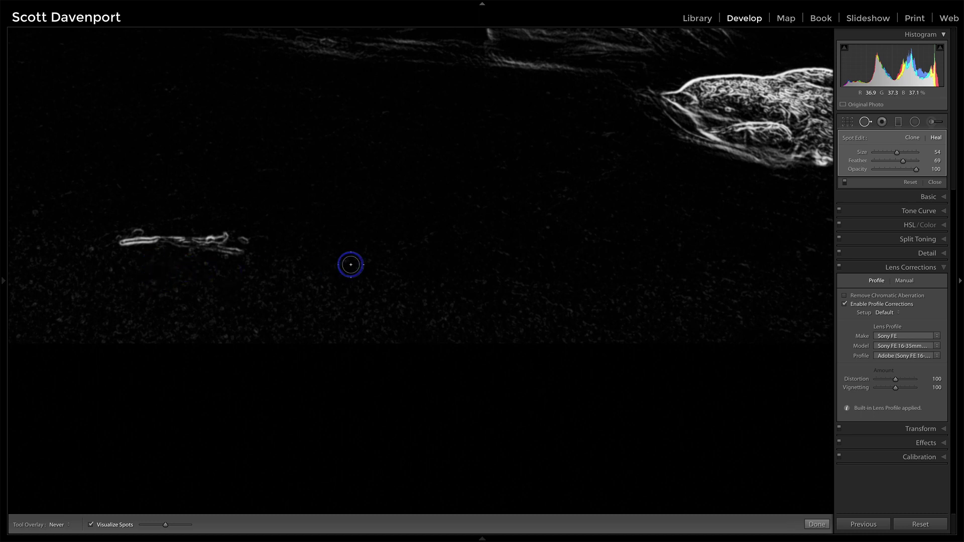
pyautogui.press('a')
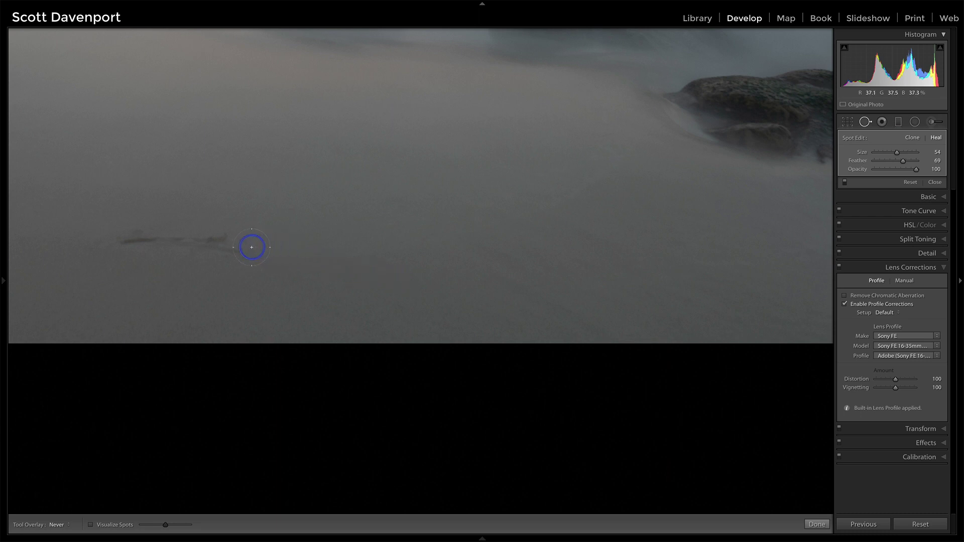
pyautogui.moveTo(250, 247)
pyautogui.mouseDown()
pyautogui.moveTo(181, 235)
pyautogui.moveTo(121, 238)
pyautogui.mouseUp()
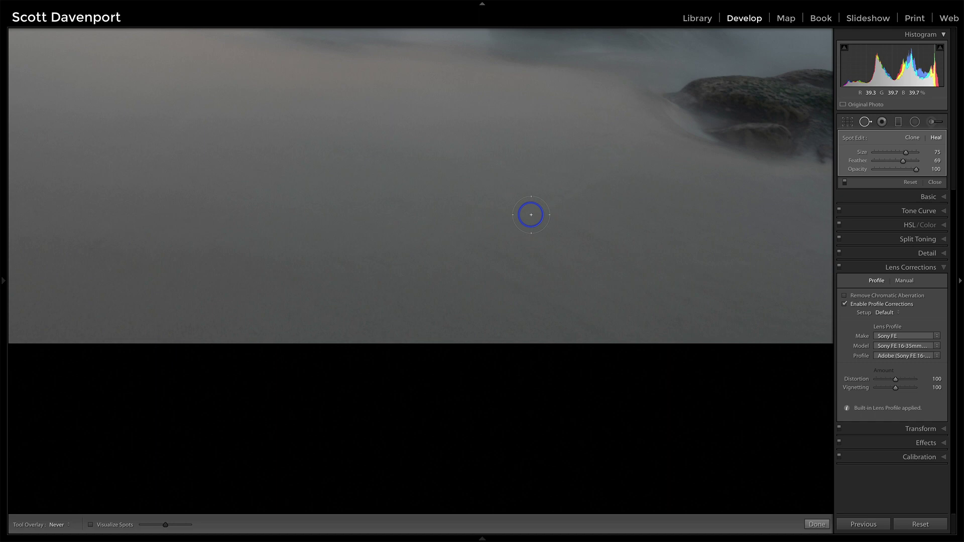
pyautogui.click(531, 215)
pyautogui.press('a')
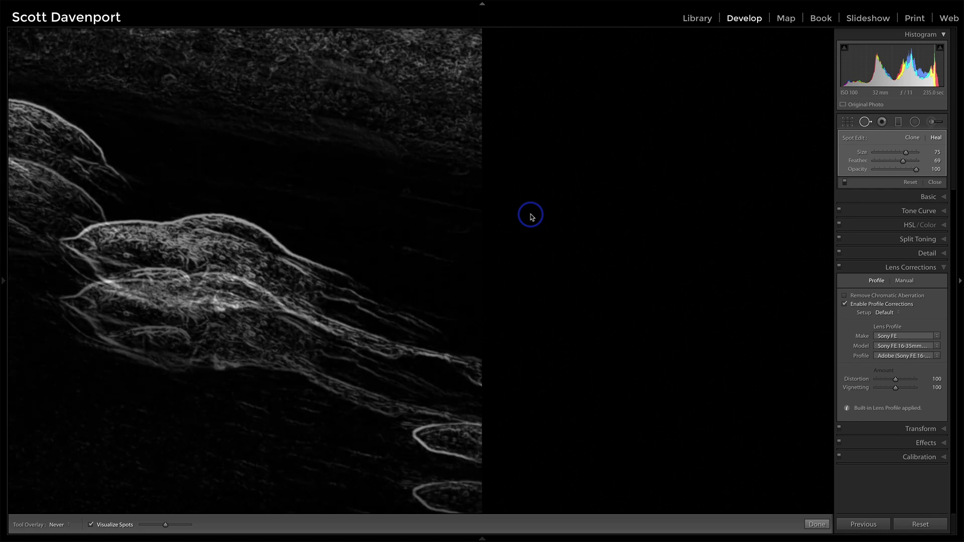
# Zoom in on the right-hand rock and heal marks along its edge and the photo's right edge.
pyautogui.press('a')
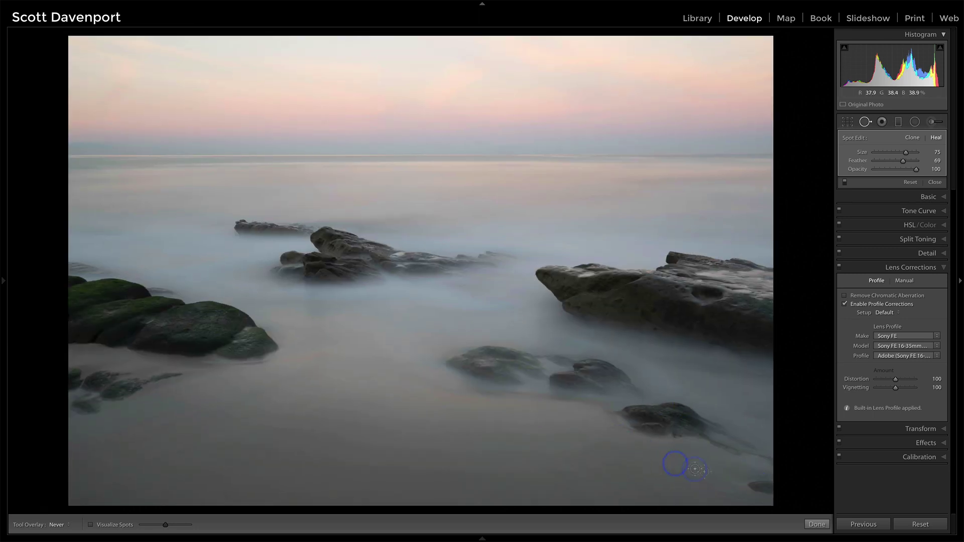
pyautogui.press('z')
pyautogui.moveTo(475, 278)
pyautogui.mouseDown()
pyautogui.moveTo(404, 282)
pyautogui.moveTo(492, 308)
pyautogui.mouseUp()
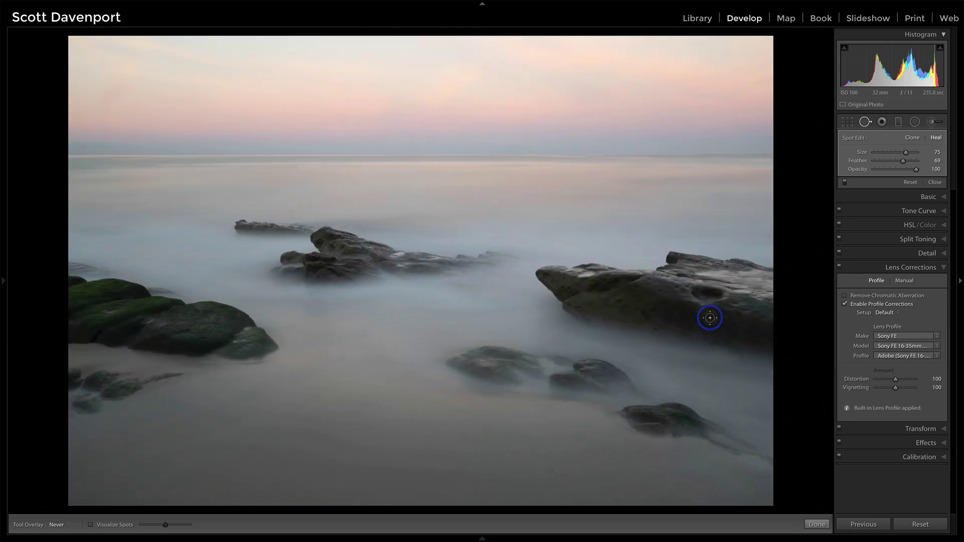
pyautogui.press('z')
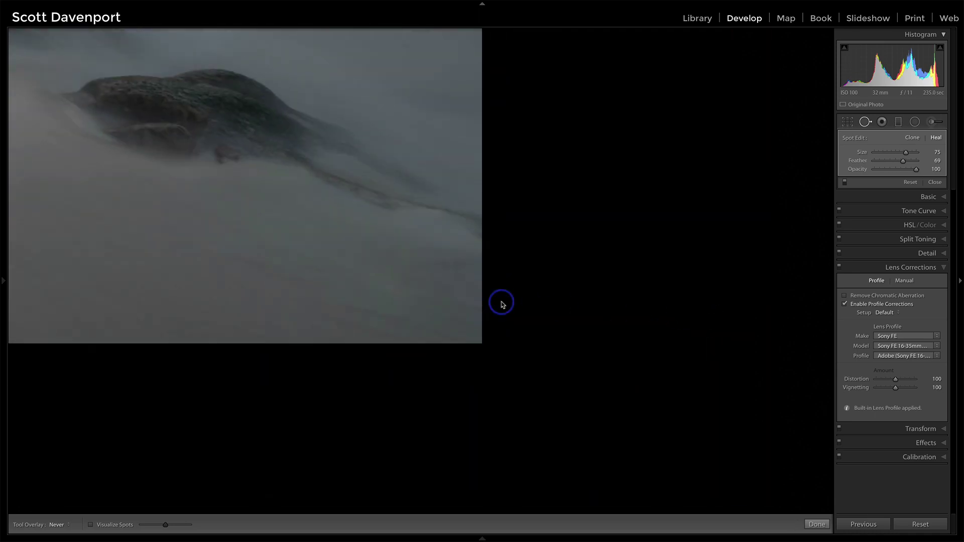
pyautogui.moveTo(467, 262)
pyautogui.mouseDown()
pyautogui.moveTo(387, 264)
pyautogui.moveTo(445, 293)
pyautogui.mouseUp()
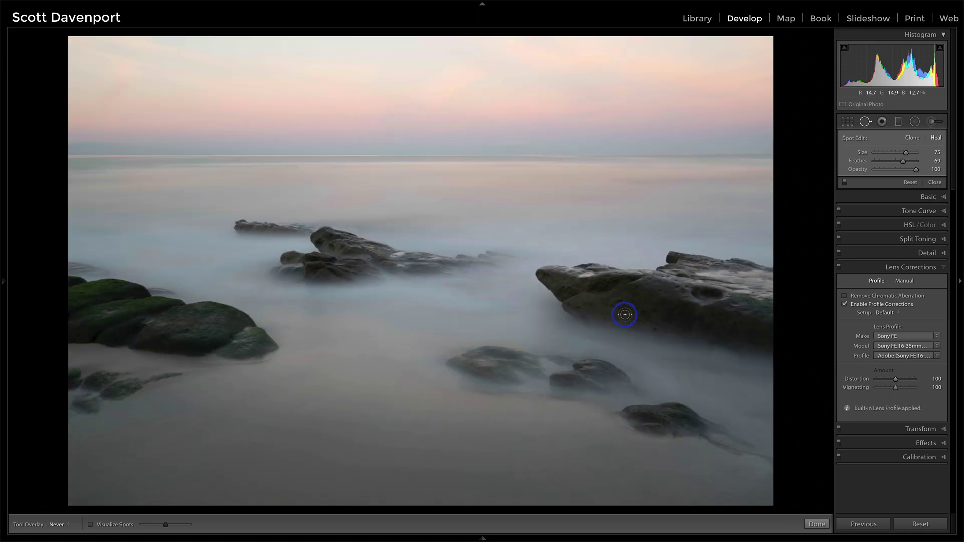
# Undo the right-edge heal, place a small heal beside the rock, and undo that too.
pyautogui.hotkey('ctrl', 'z')
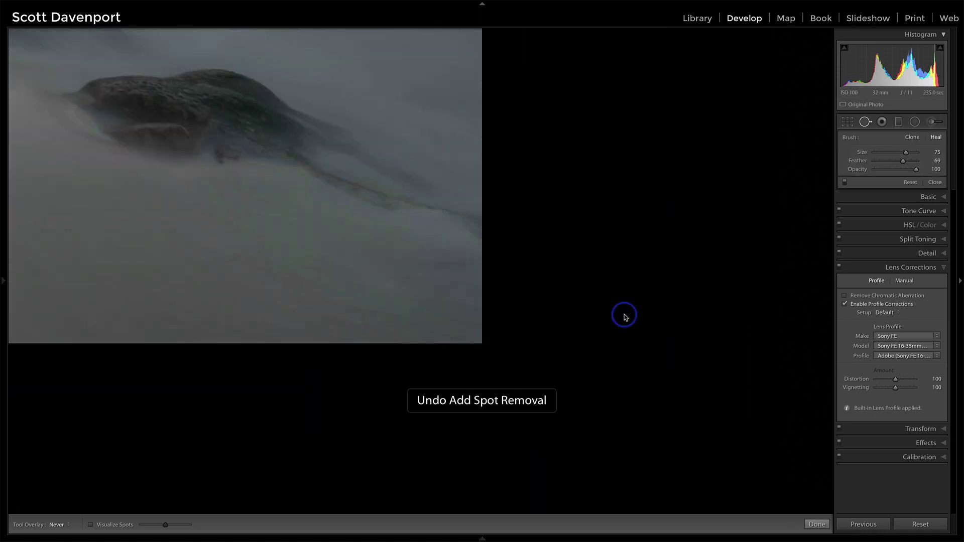
pyautogui.scroll(-4, 461, 314)
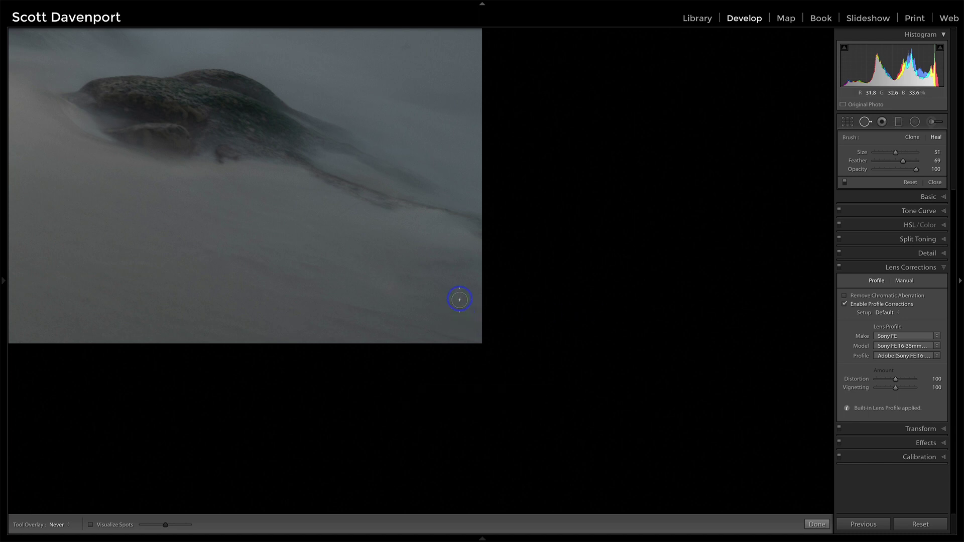
pyautogui.click(461, 296)
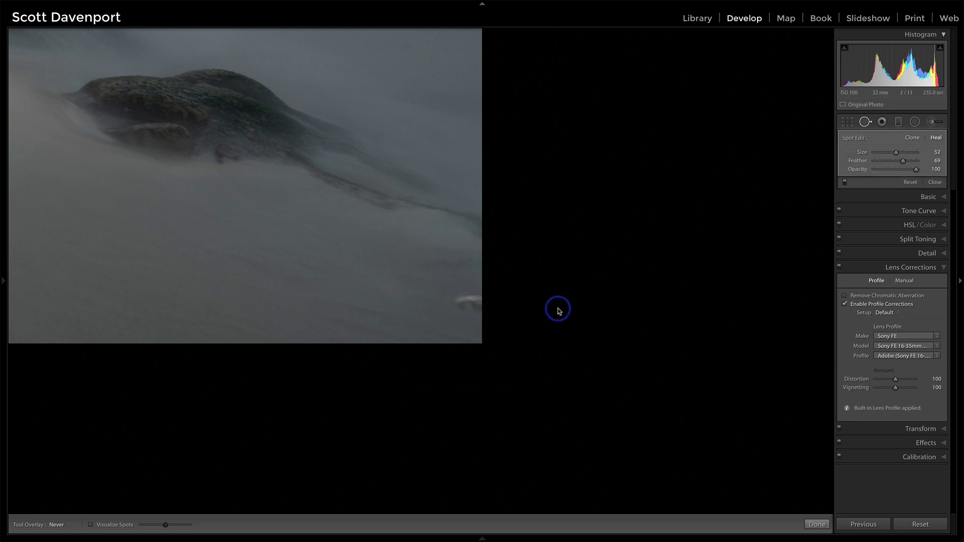
pyautogui.hotkey('ctrl', 'z')
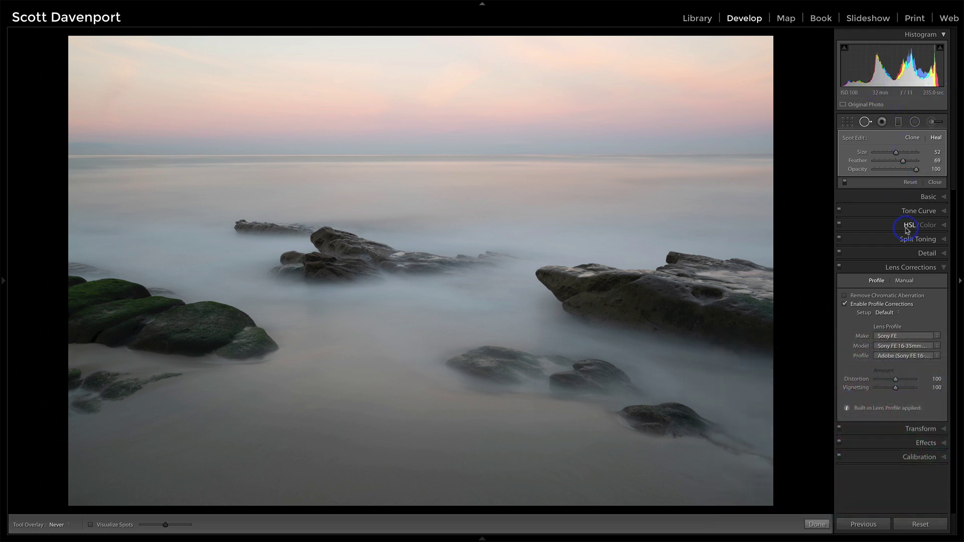
# Exit Spot Removal, apply the Adobe Landscape profile, and sample white balance from the grey sand.
pyautogui.click(934, 183)
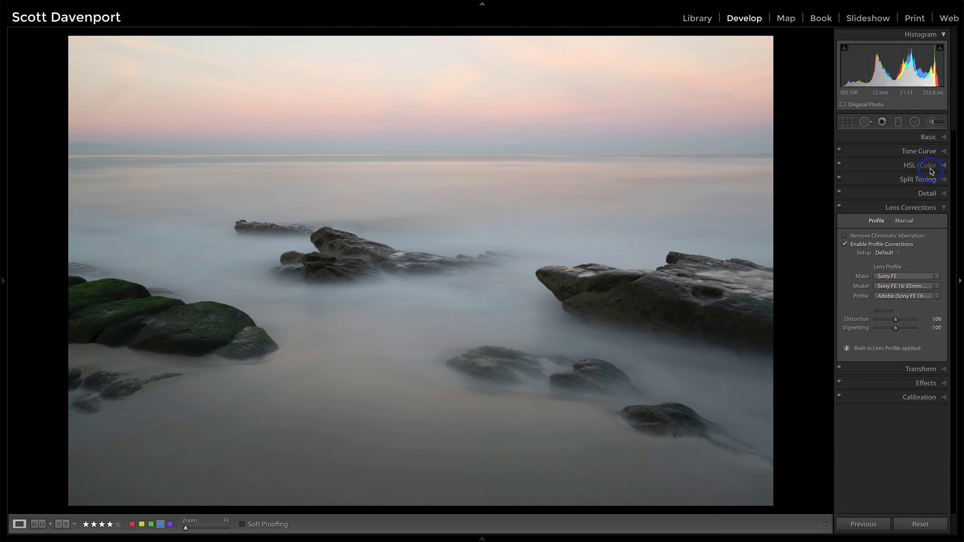
pyautogui.click(927, 137)
pyautogui.click(887, 168)
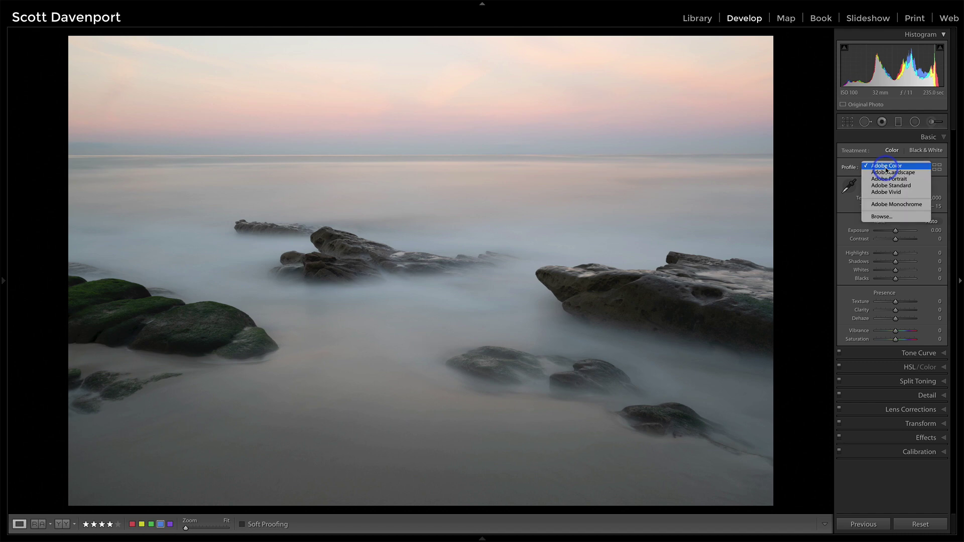
pyautogui.click(887, 173)
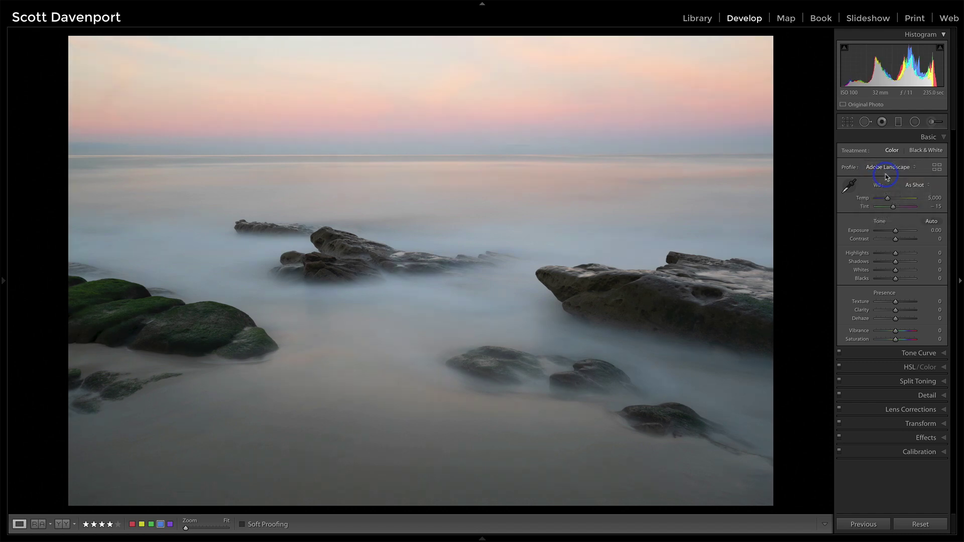
pyautogui.click(848, 186)
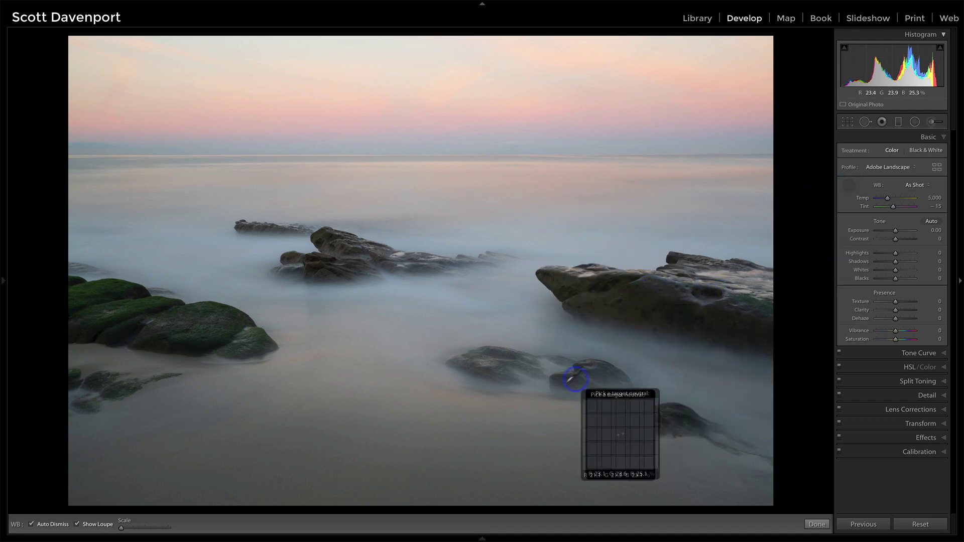
pyautogui.click(347, 442)
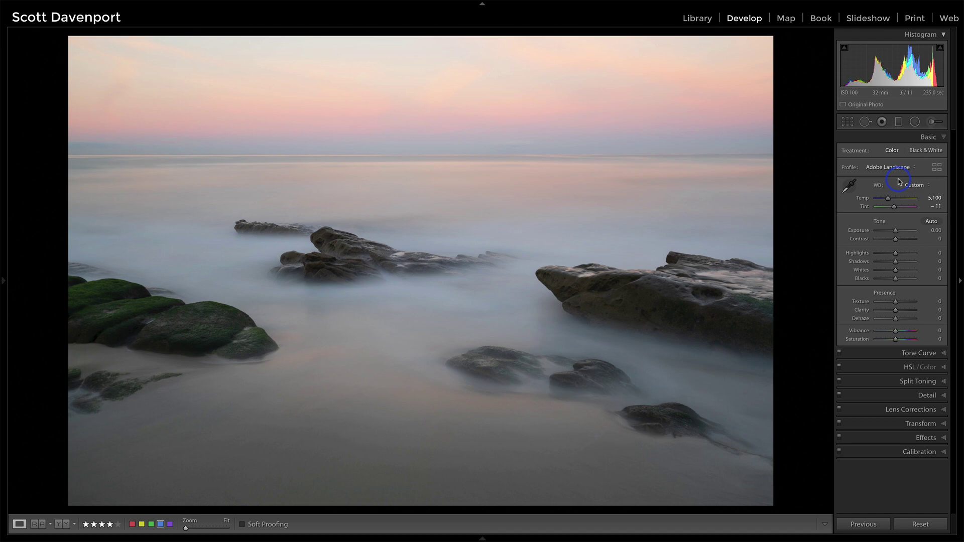
# Try Auto tone and Black & White, reset the tone sliders, and settle back on Color treatment.
pyautogui.click(931, 221)
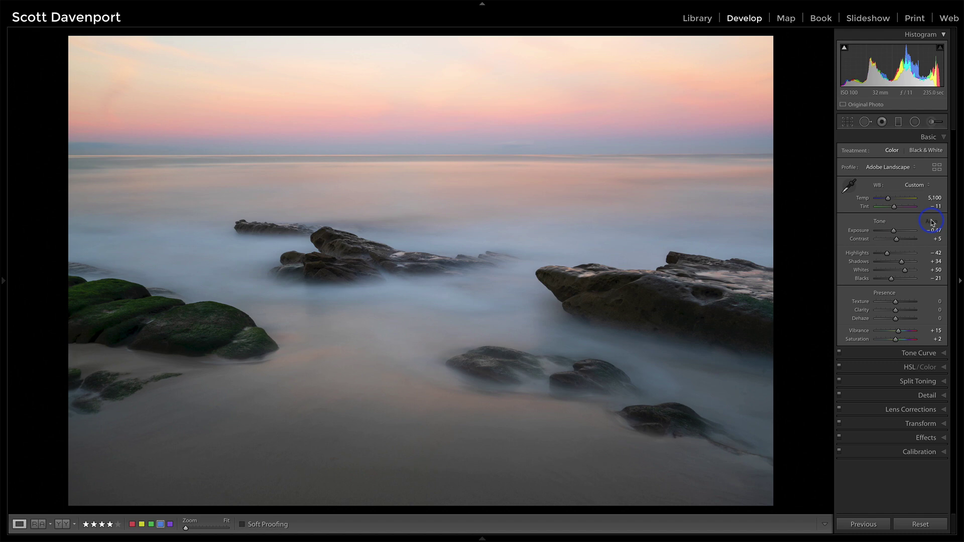
pyautogui.click(921, 150)
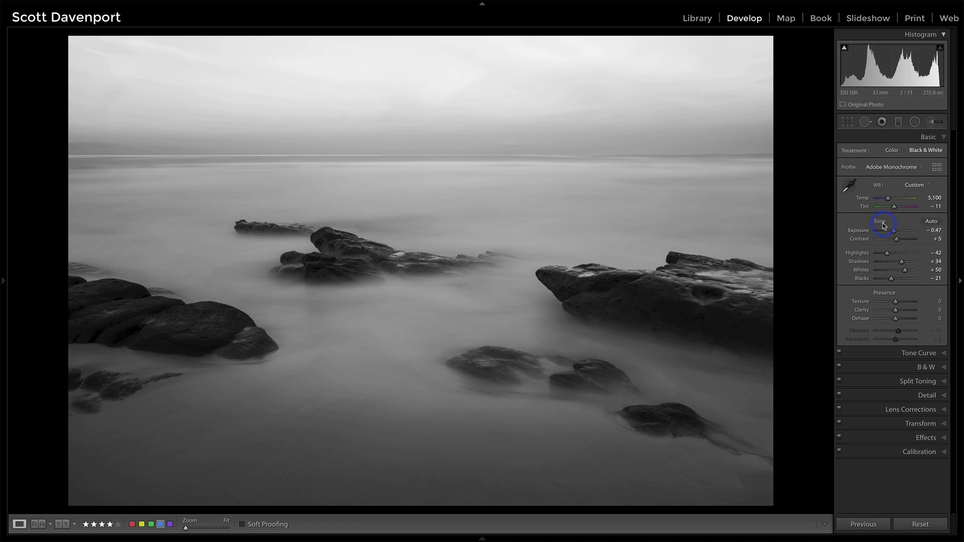
pyautogui.press('alt')
pyautogui.keyDown('alt'); pyautogui.click(884, 223); pyautogui.keyUp('alt')
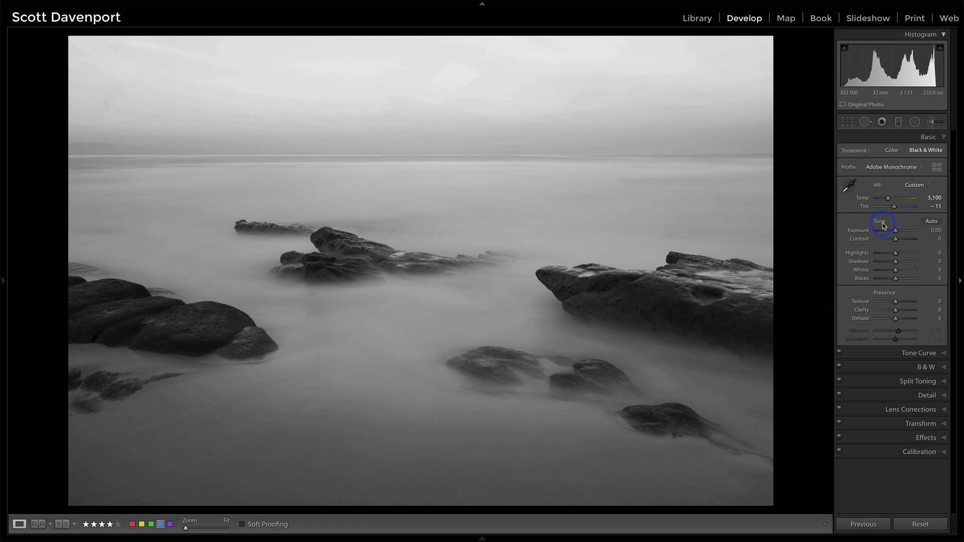
pyautogui.click(893, 151)
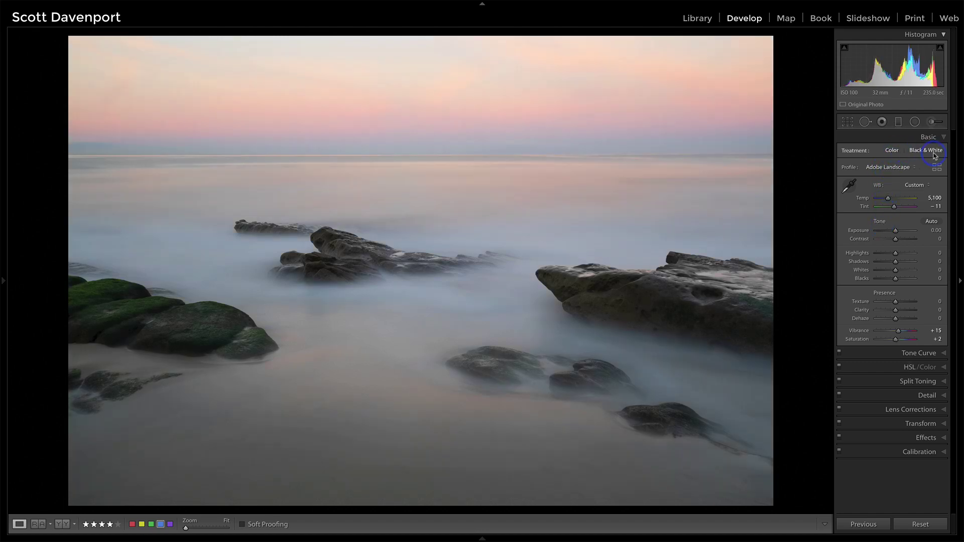
pyautogui.click(932, 152)
pyautogui.click(893, 152)
# Compare a warmer Temp with the Auto, Cloudy and Daylight white balance presets.
pyautogui.moveTo(889, 199); pyautogui.dragTo(888, 199)
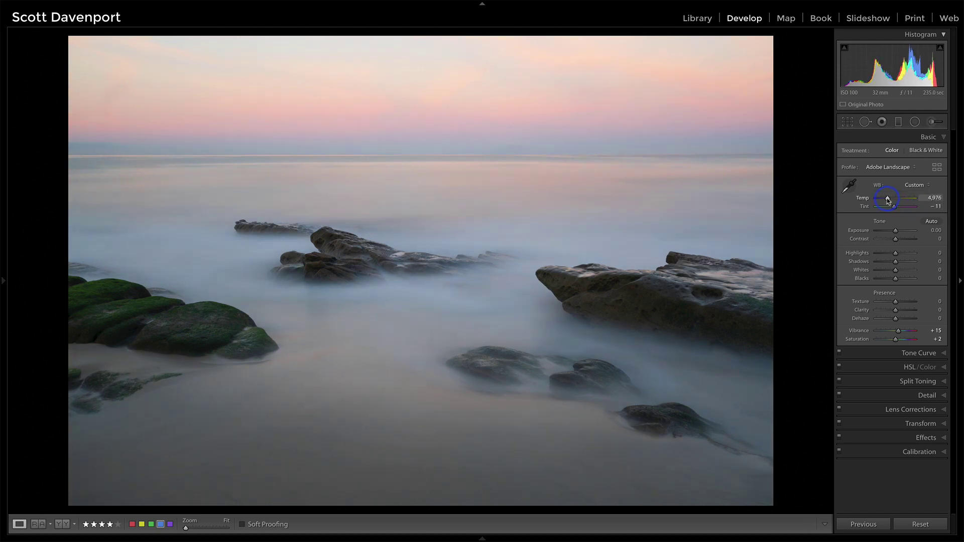
pyautogui.click(914, 185)
pyautogui.click(907, 138)
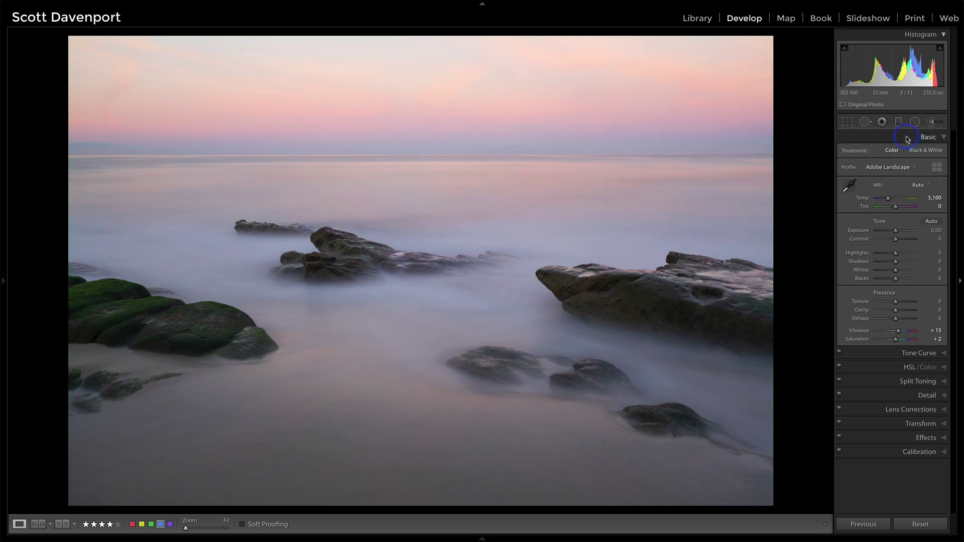
pyautogui.click(915, 185)
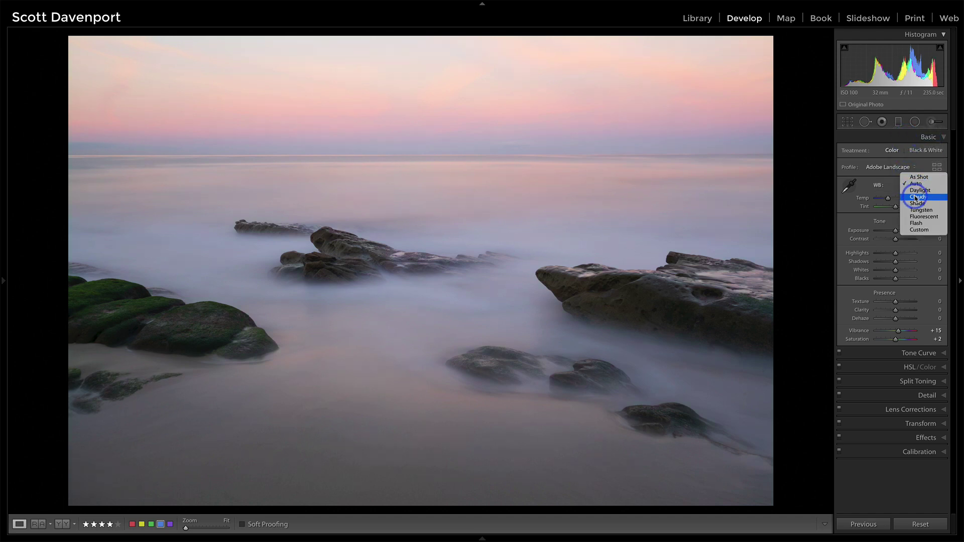
pyautogui.click(917, 197)
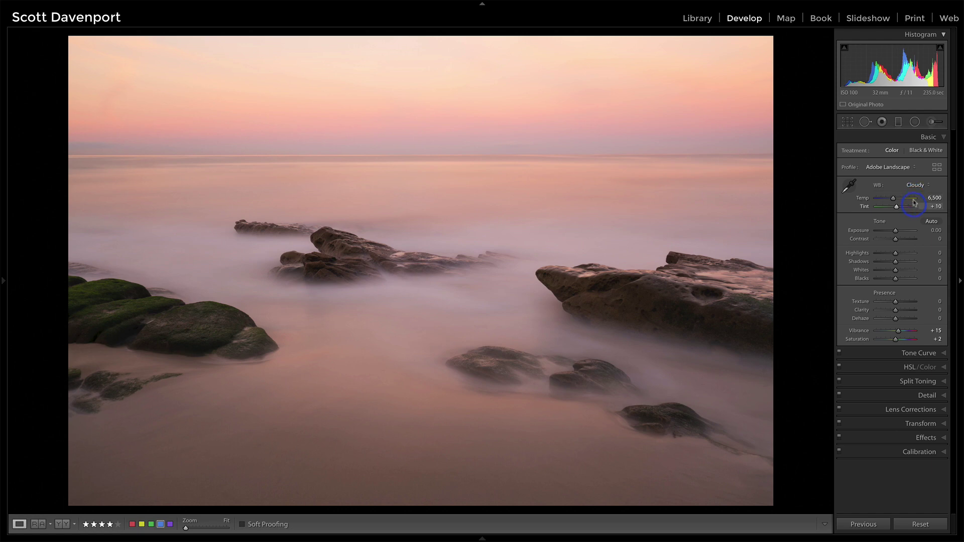
pyautogui.click(914, 189)
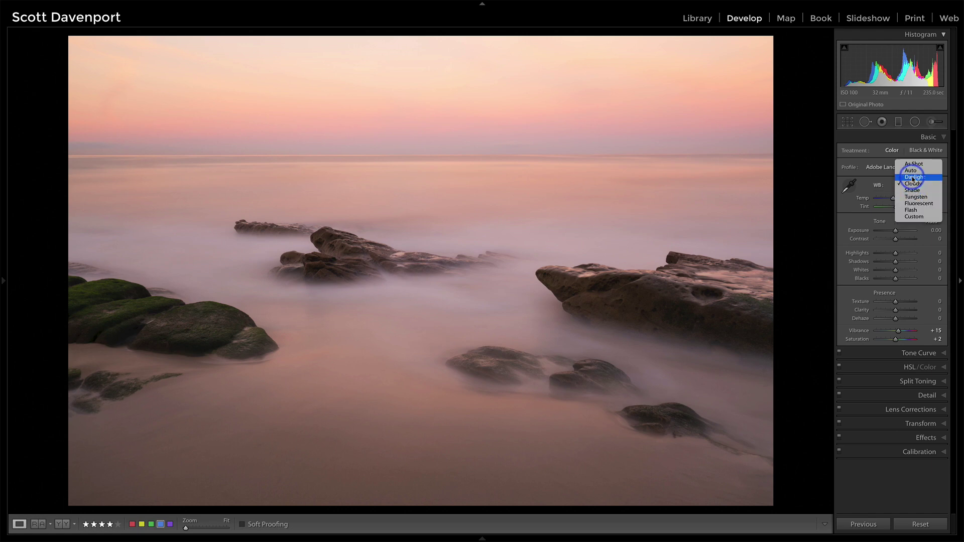
pyautogui.click(914, 177)
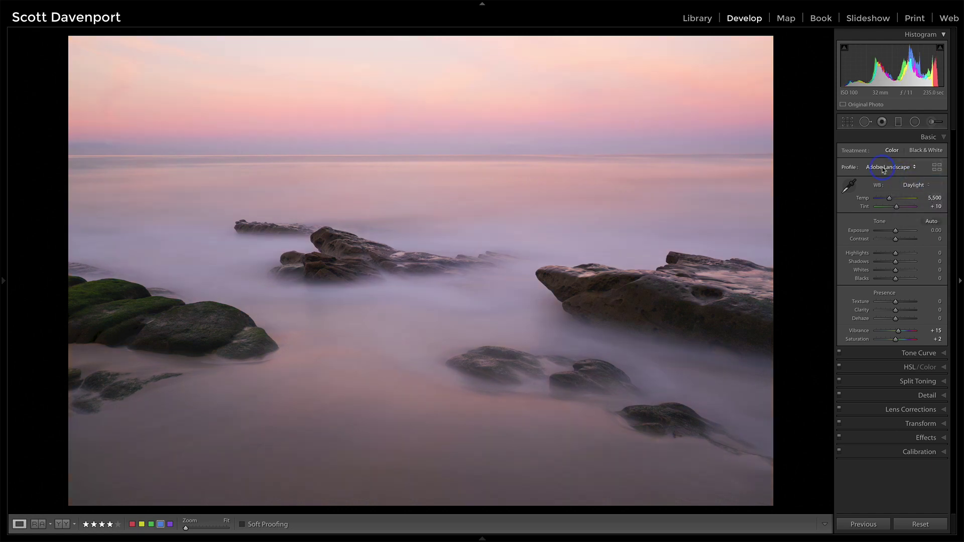
pyautogui.click(912, 185)
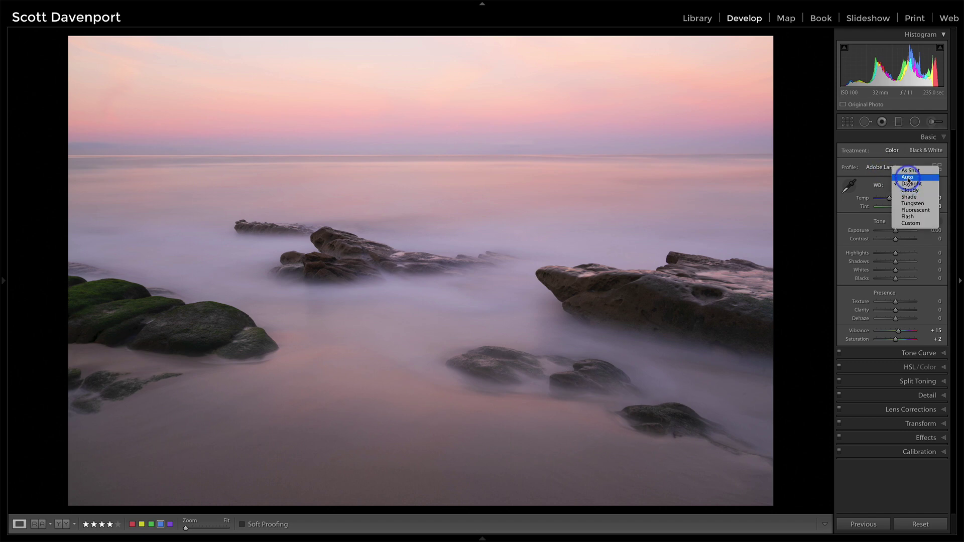
pyautogui.click(910, 178)
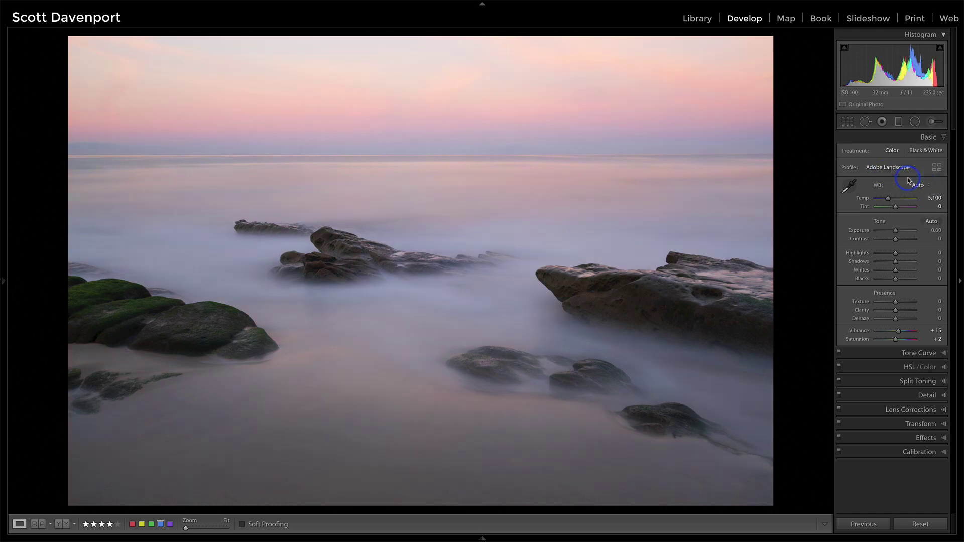
# Try Temp 5,300, then settle on the Daylight white balance preset.
pyautogui.click(935, 198)
pyautogui.write('300')
pyautogui.press('Return')
pyautogui.click(920, 191)
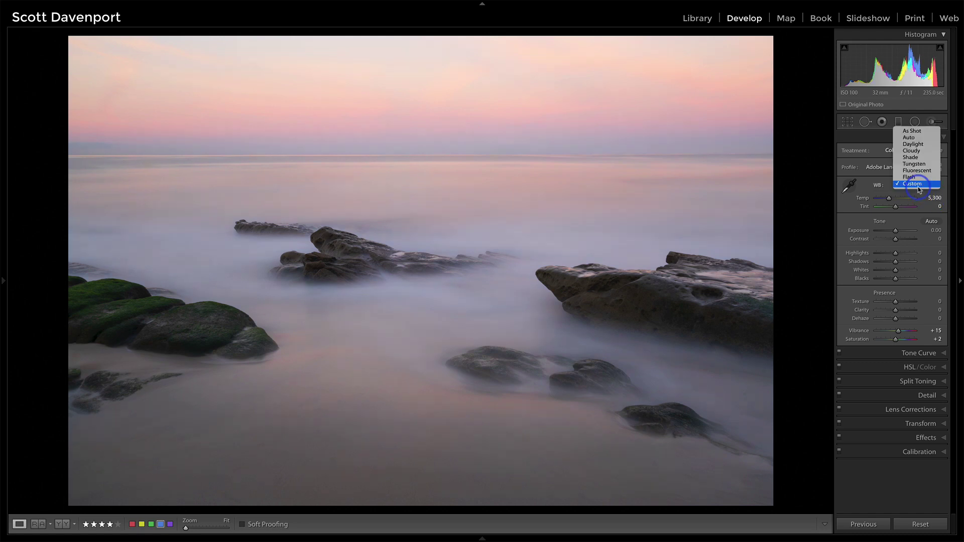
pyautogui.click(917, 143)
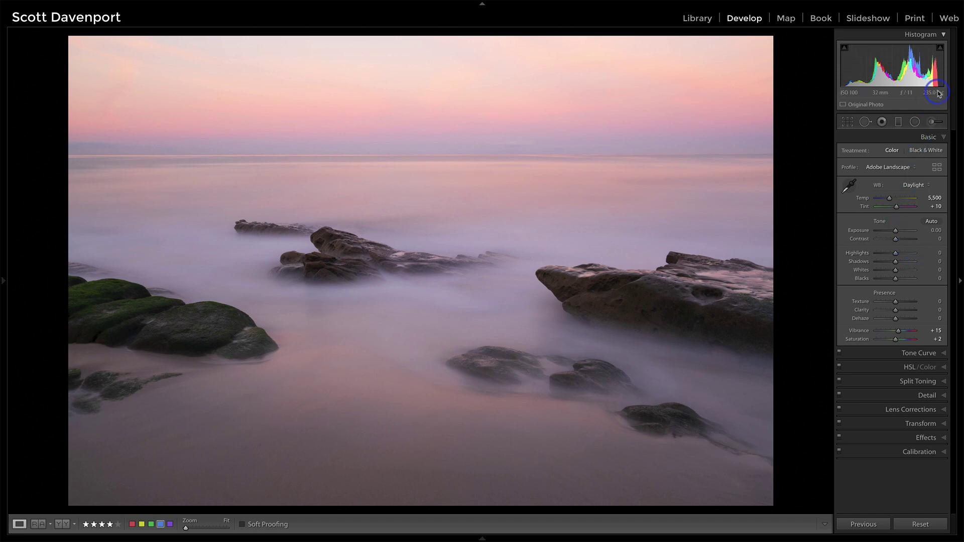
# Set Exposure +0.20, Whites +48, Blacks −11 and Shadows +22 in the Basic panel.
pyautogui.moveTo(897, 234); pyautogui.dragTo(898, 234)
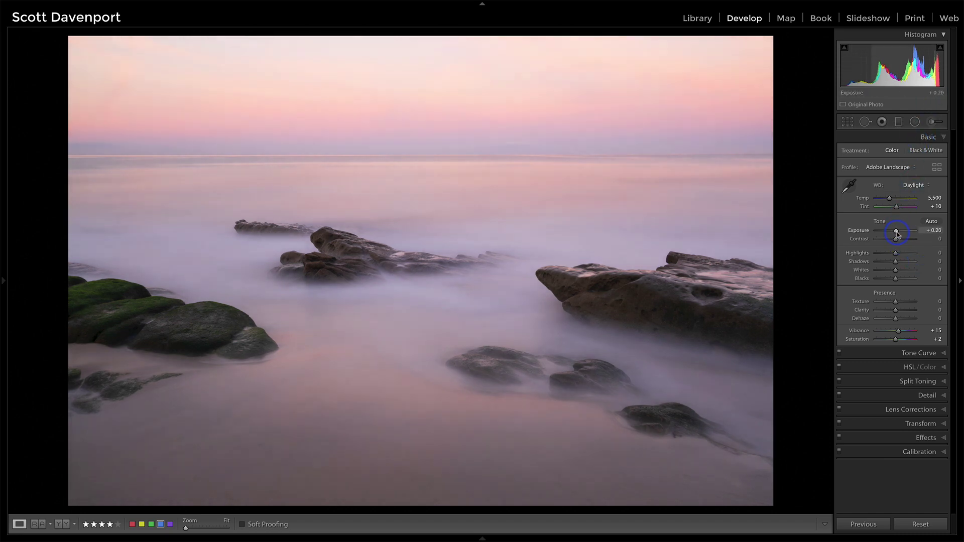
pyautogui.moveTo(897, 271); pyautogui.dragTo(904, 272)
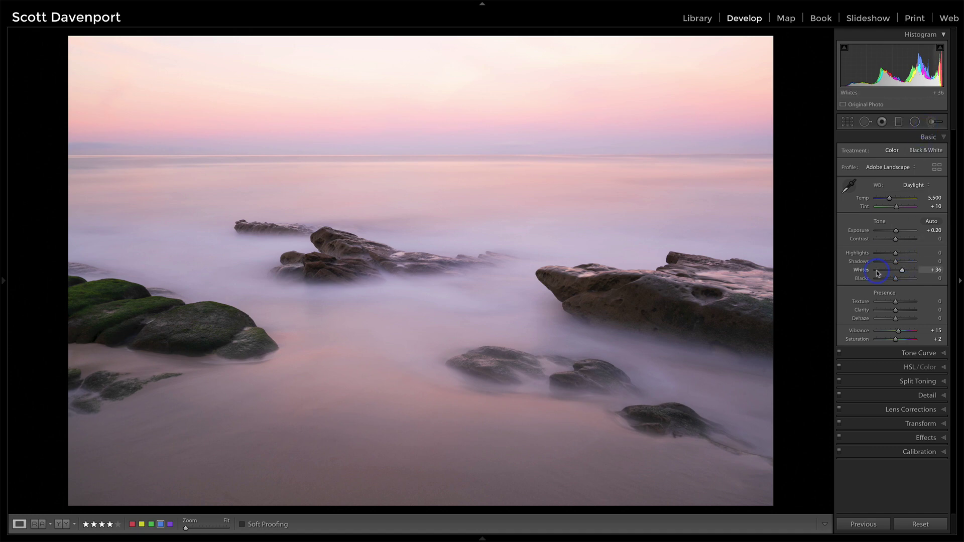
pyautogui.click(896, 280)
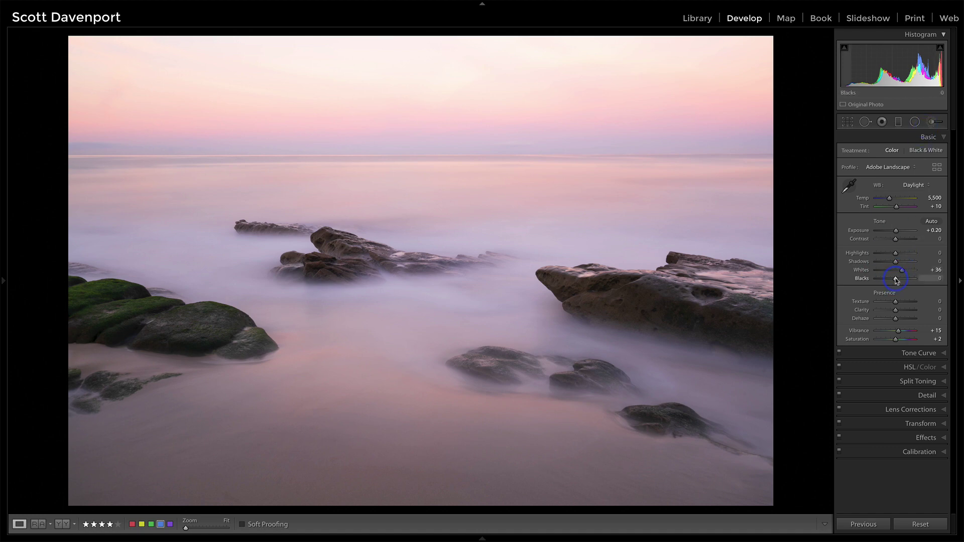
pyautogui.keyDown('alt'); pyautogui.moveTo(897, 280); pyautogui.dragTo(905, 272); pyautogui.keyUp('alt')
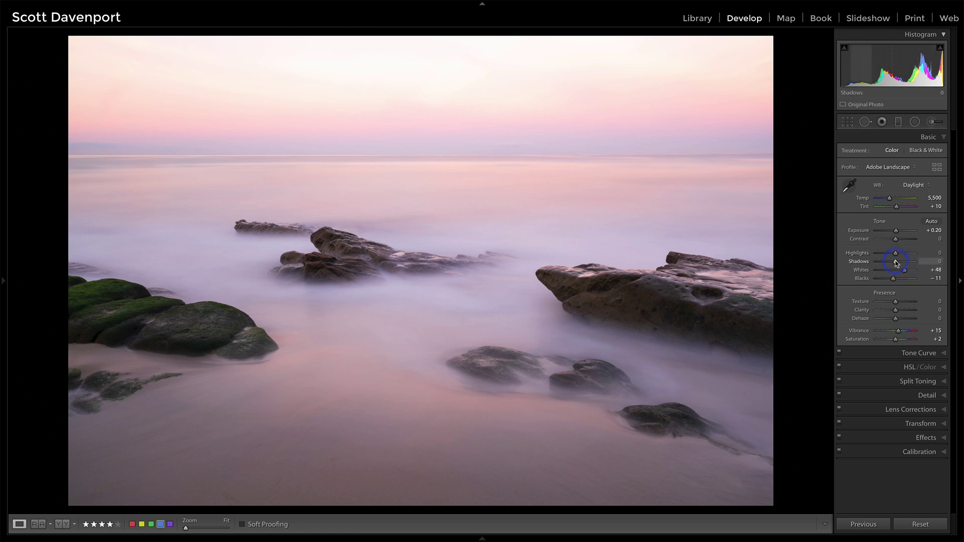
pyautogui.moveTo(896, 262); pyautogui.dragTo(900, 262)
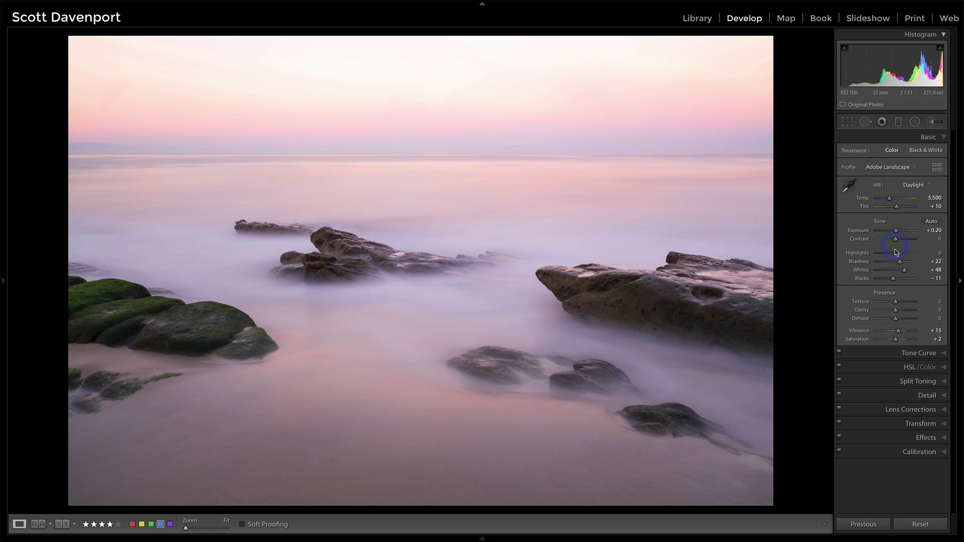
# Lower Highlights to −24 and settle Contrast at +28 after resetting a stronger first attempt.
pyautogui.moveTo(897, 255); pyautogui.dragTo(902, 265)
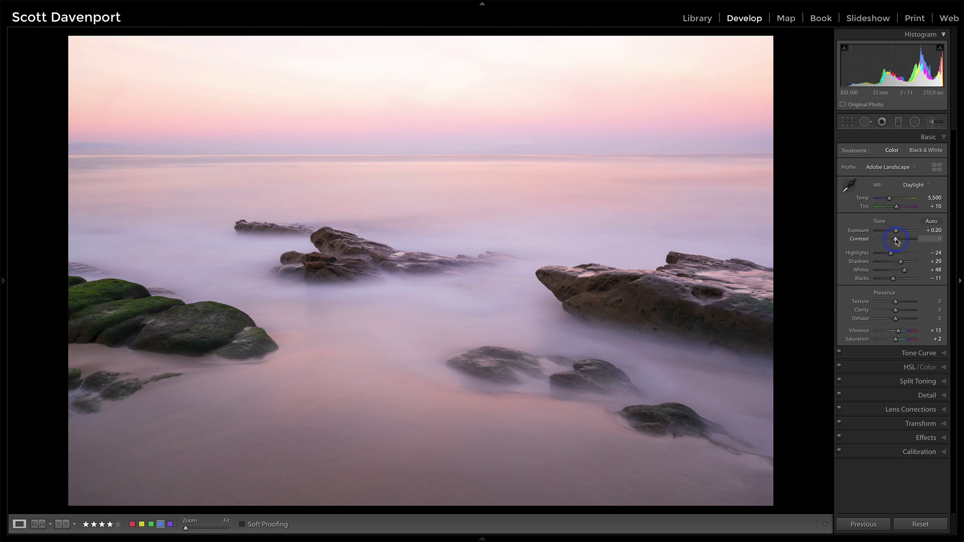
pyautogui.moveTo(897, 240); pyautogui.dragTo(905, 242)
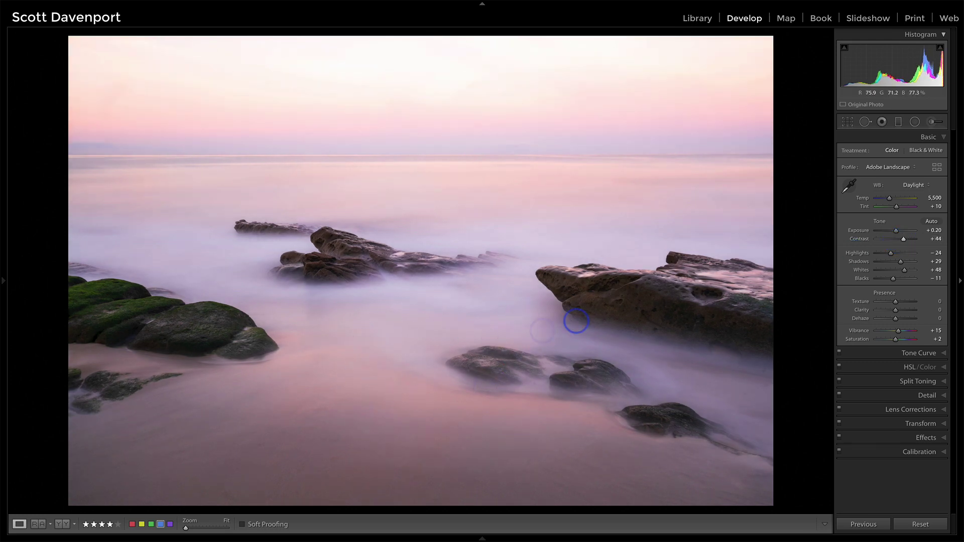
pyautogui.doubleClick(859, 238)
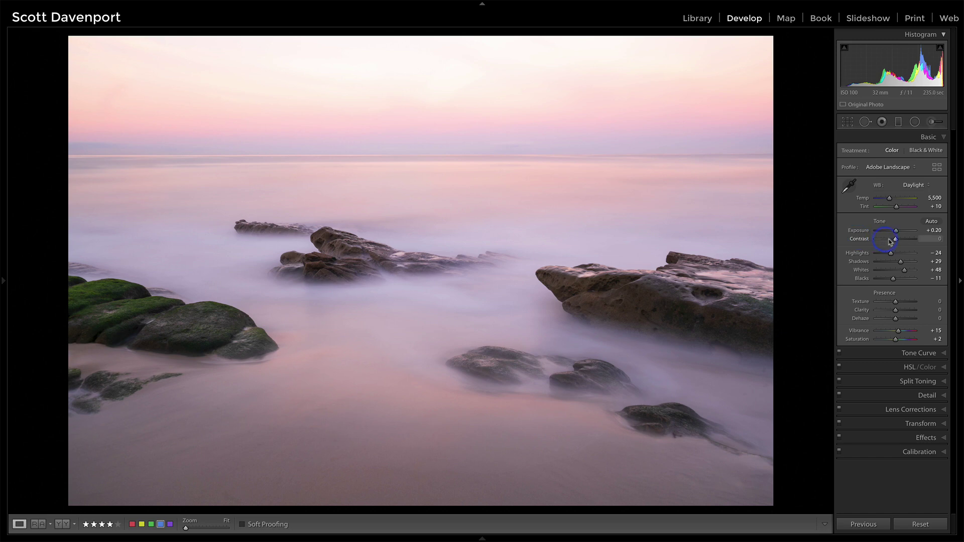
pyautogui.moveTo(896, 240); pyautogui.dragTo(902, 242)
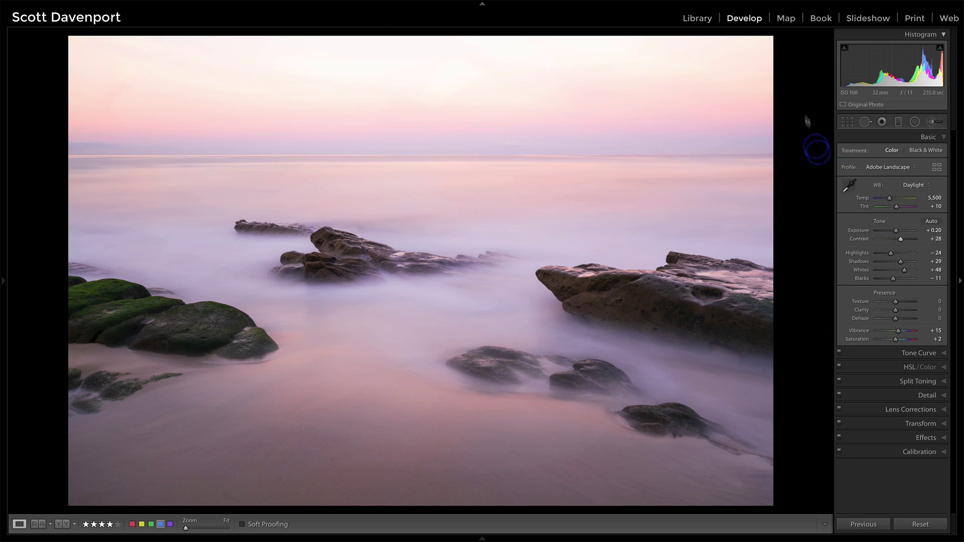
pyautogui.press('r')
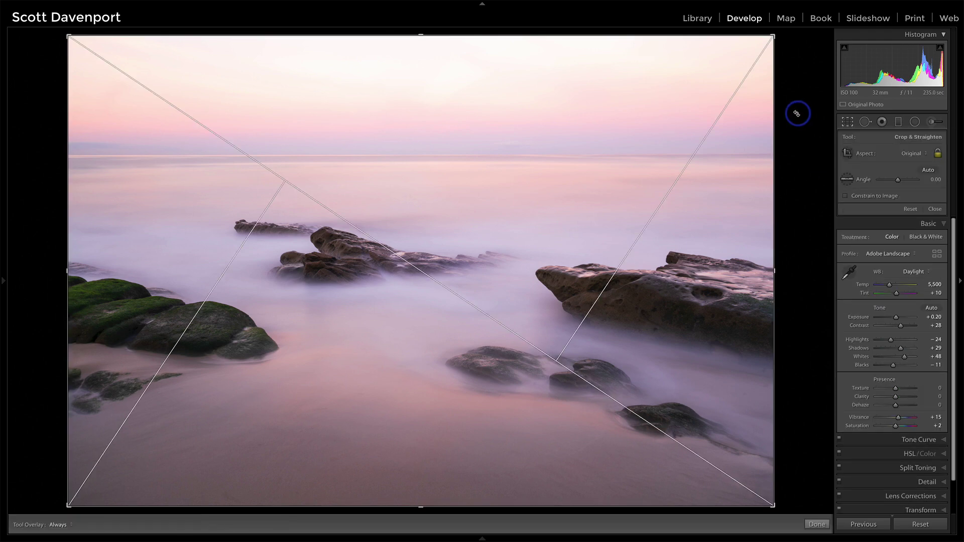
pyautogui.moveTo(804, 116); pyautogui.dragTo(803, 114)
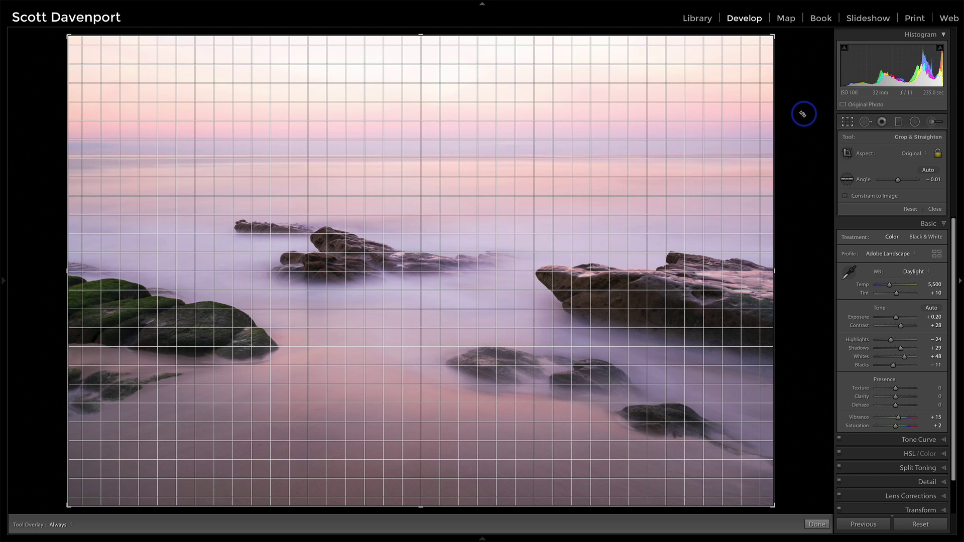
pyautogui.press('o')
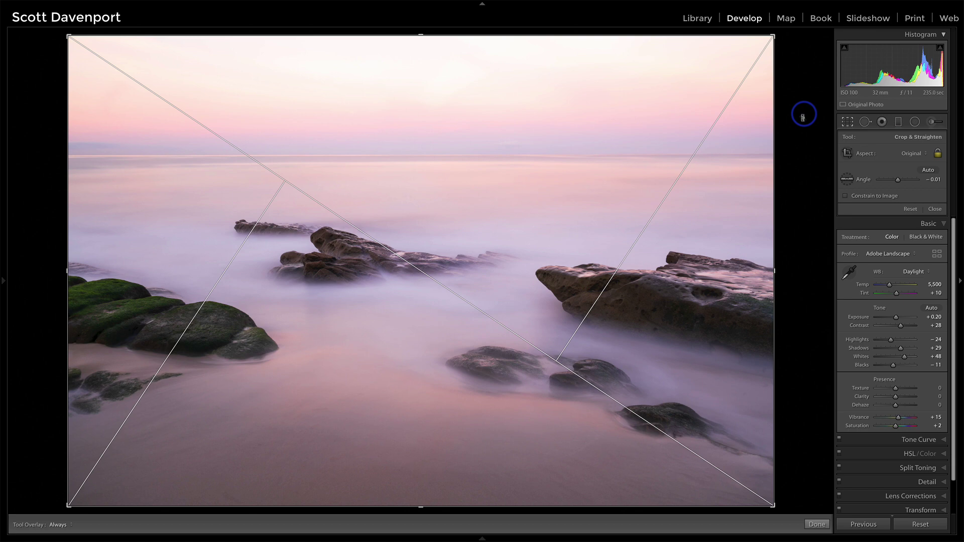
pyautogui.click(935, 209)
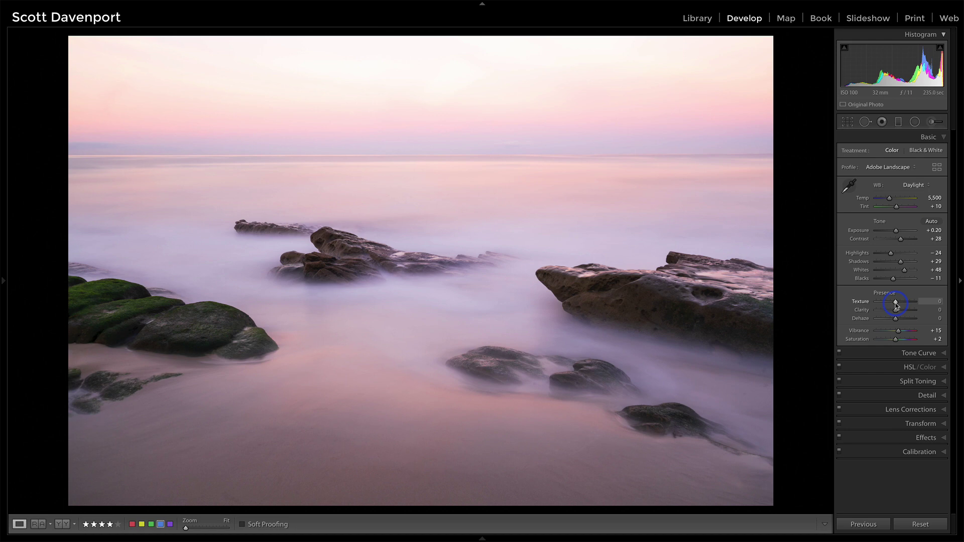
# Dial Texture back to +38 after overshooting, then add Clarity +8.
pyautogui.moveTo(896, 306); pyautogui.dragTo(912, 305)
pyautogui.moveTo(863, 303); pyautogui.dragTo(908, 304)
pyautogui.moveTo(908, 304); pyautogui.dragTo(898, 311)
pyautogui.click(896, 311)
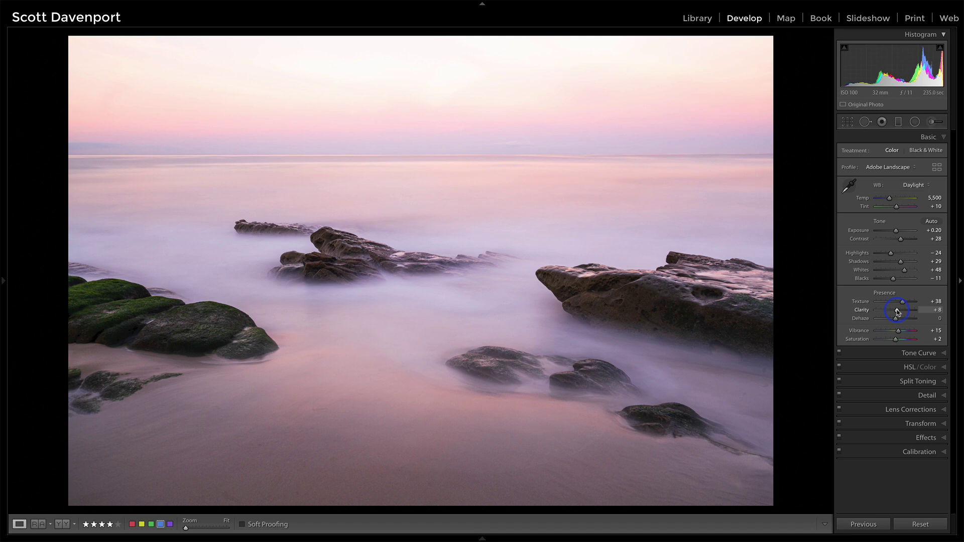
pyautogui.moveTo(897, 312); pyautogui.dragTo(898, 312)
# Draw a radial filter ellipse over the mossy rocks on the left.
pyautogui.click(915, 122)
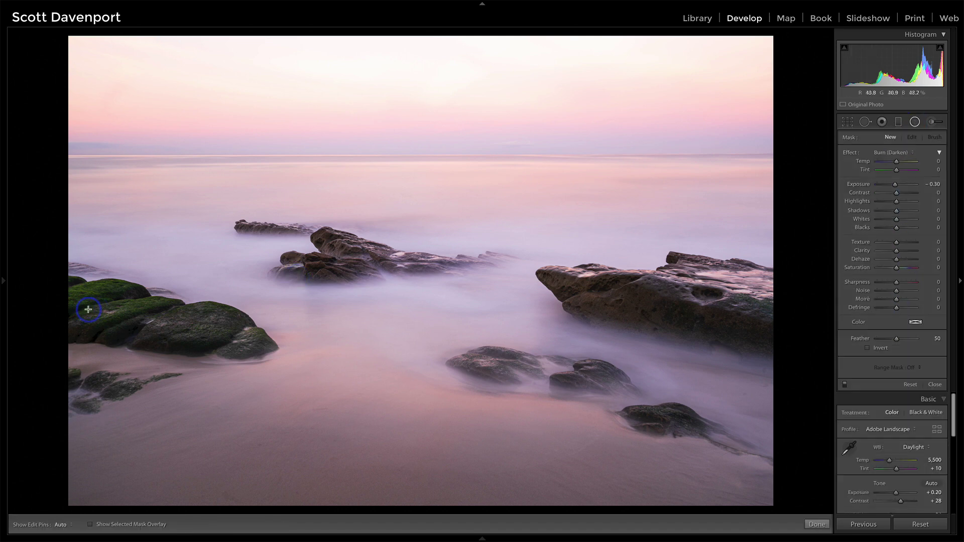
pyautogui.moveTo(91, 312); pyautogui.dragTo(259, 391)
pyautogui.moveTo(93, 310); pyautogui.dragTo(143, 328)
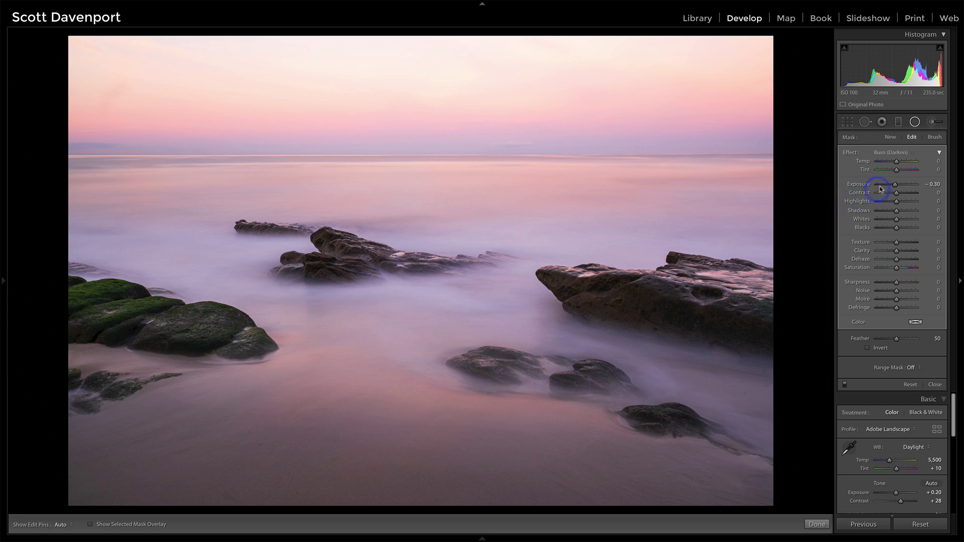
# Invert the radial filter and apply the Dodge (Lighten) effect at Exposure +0.25.
pyautogui.click(869, 349)
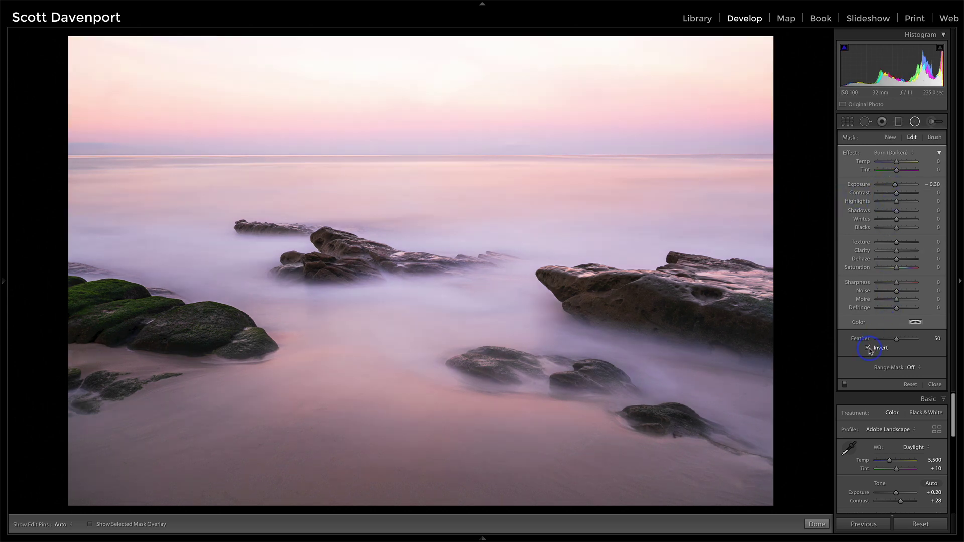
pyautogui.click(890, 153)
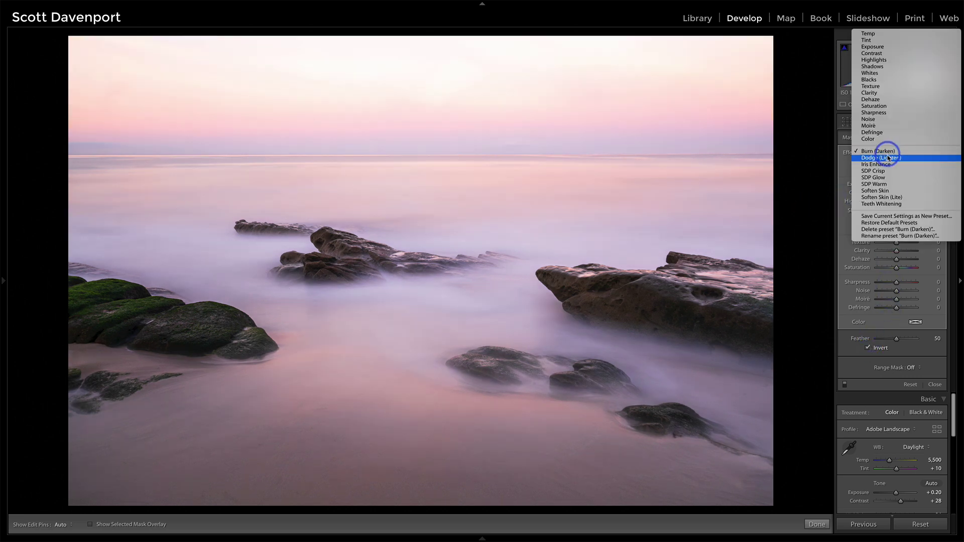
pyautogui.click(888, 158)
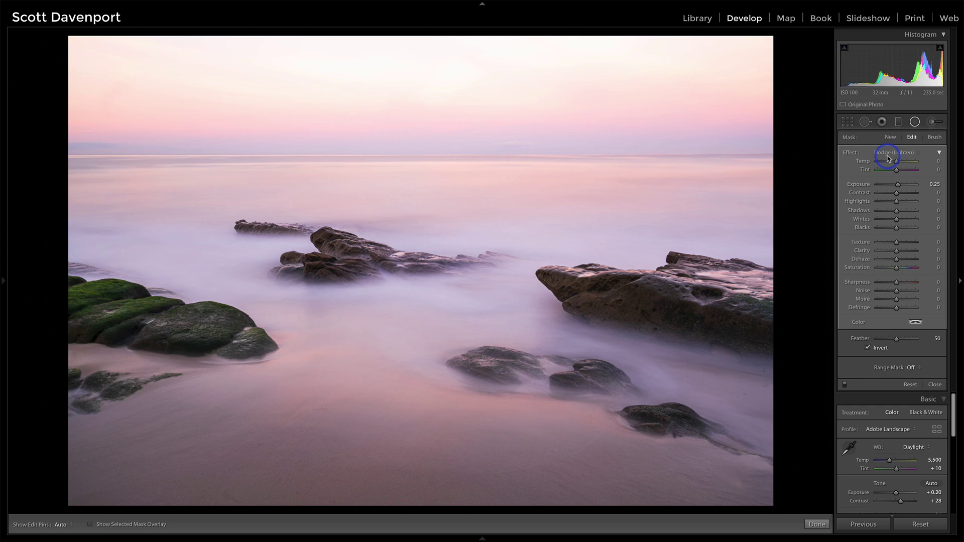
pyautogui.click(845, 385)
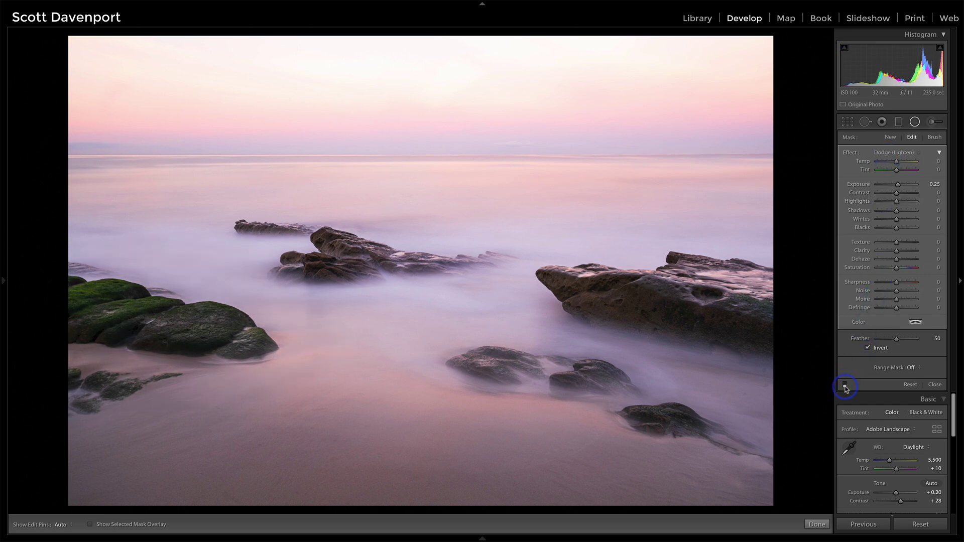
pyautogui.click(845, 385)
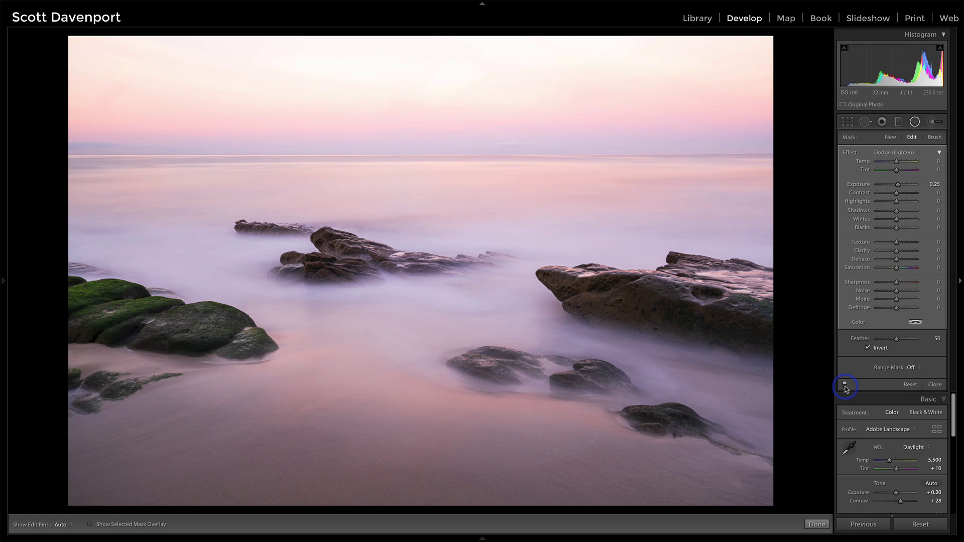
pyautogui.click(906, 368)
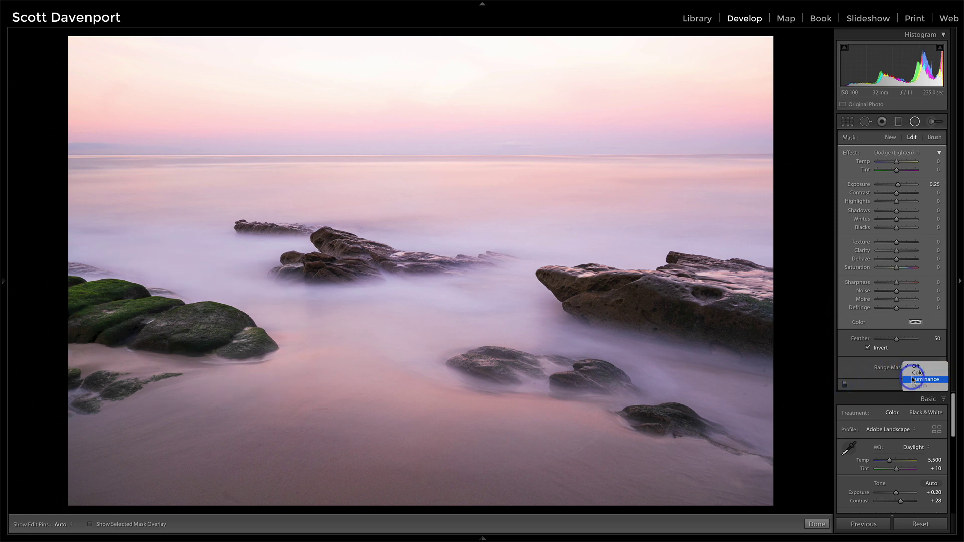
# Add a Luminance range mask limited to the darkest tones, range 0/30.
pyautogui.click(912, 380)
pyautogui.click(871, 384)
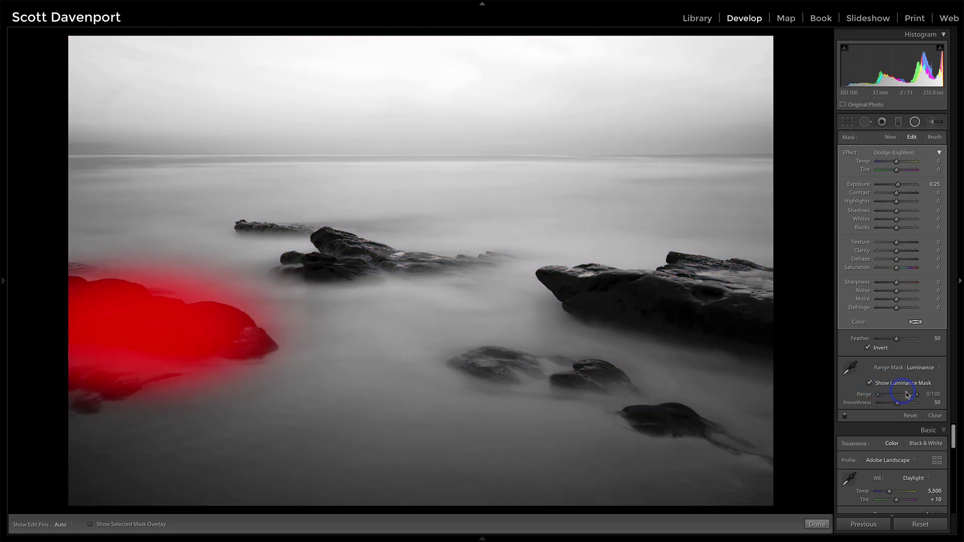
pyautogui.click(917, 396)
pyautogui.moveTo(917, 396); pyautogui.dragTo(890, 398)
# Widen and heighten the left-rock ellipse, hide the mask overlay, and compare the dodge.
pyautogui.moveTo(233, 327)
pyautogui.moveTo(308, 328); pyautogui.dragTo(326, 329)
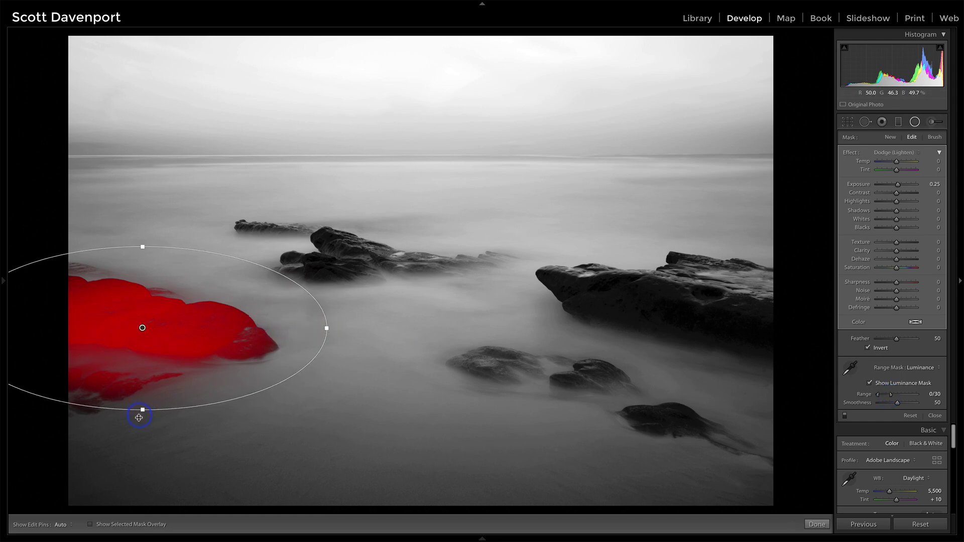
pyautogui.moveTo(142, 411); pyautogui.dragTo(138, 421)
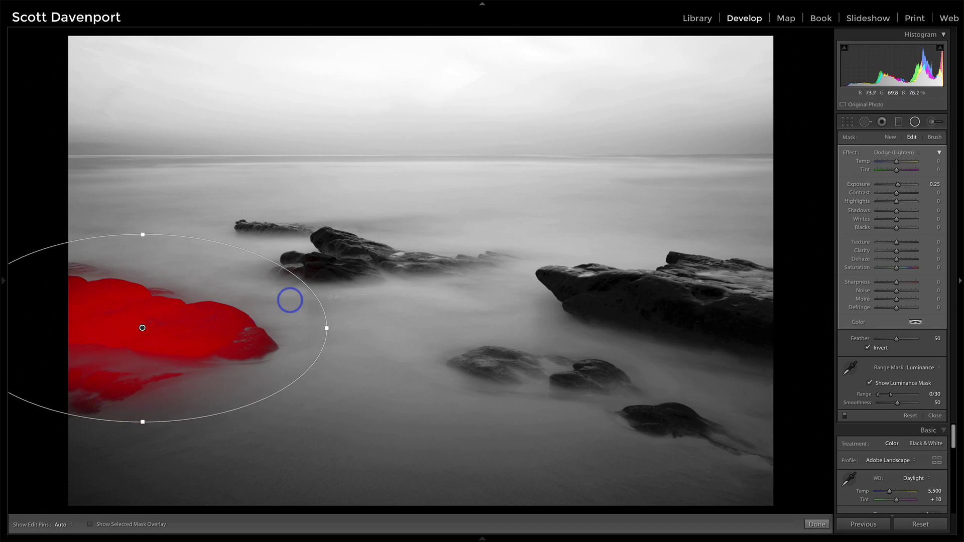
pyautogui.click(870, 383)
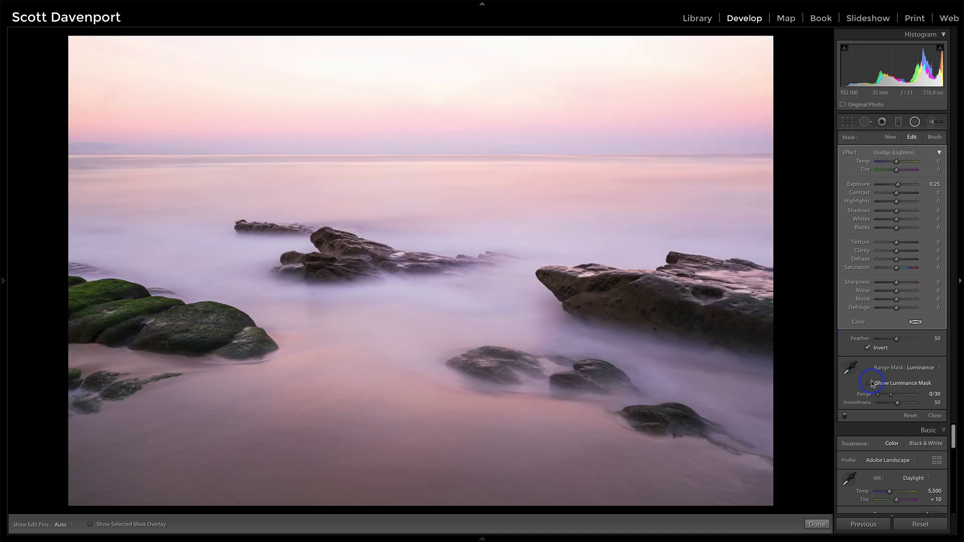
pyautogui.click(845, 417)
pyautogui.click(844, 417)
pyautogui.click(845, 417)
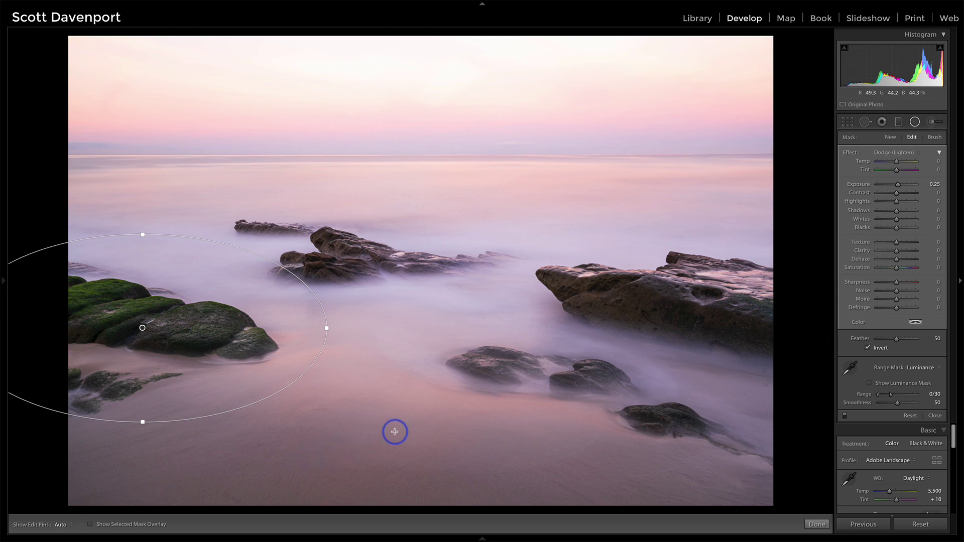
# Zoom in with Spot Removal and heal two small spots beside the upper rock.
pyautogui.press('q')
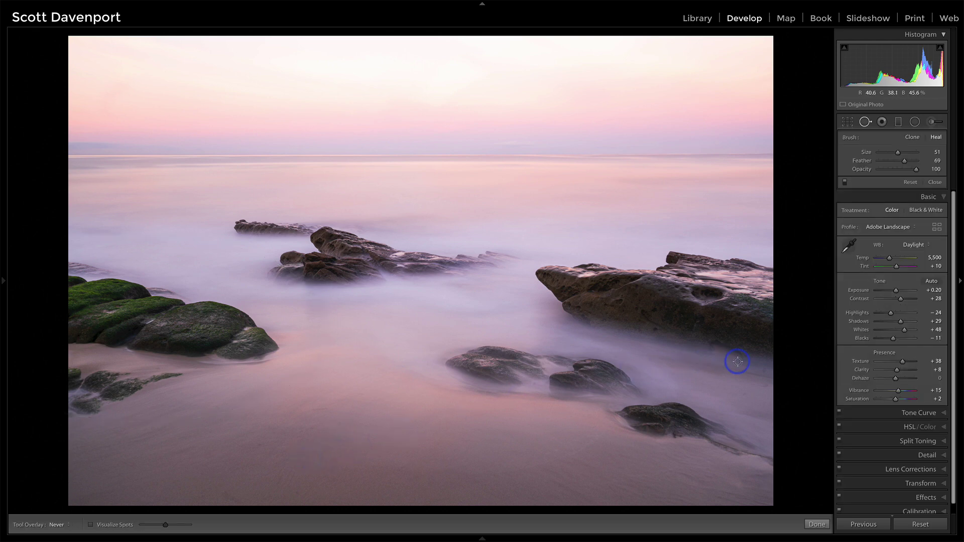
pyautogui.press('z')
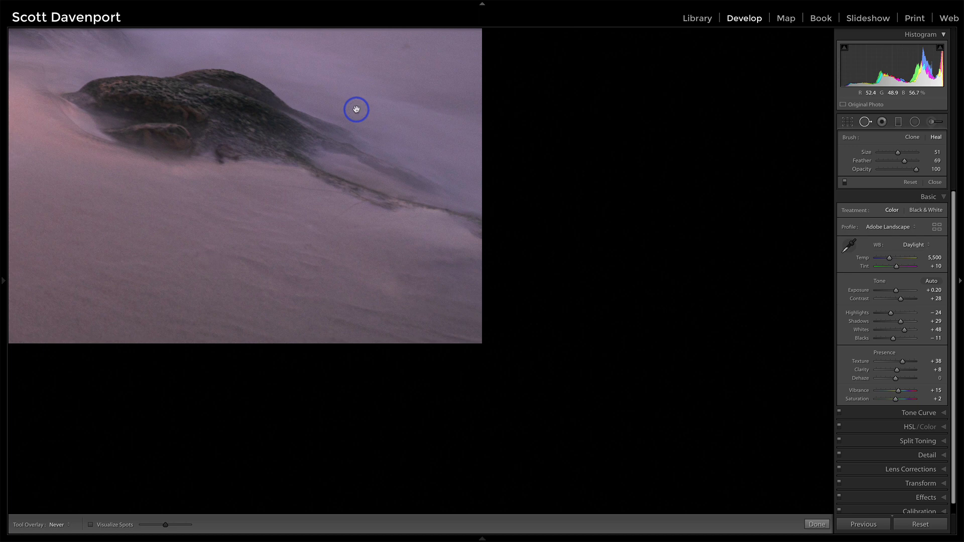
pyautogui.moveTo(357, 110); pyautogui.dragTo(357, 309)
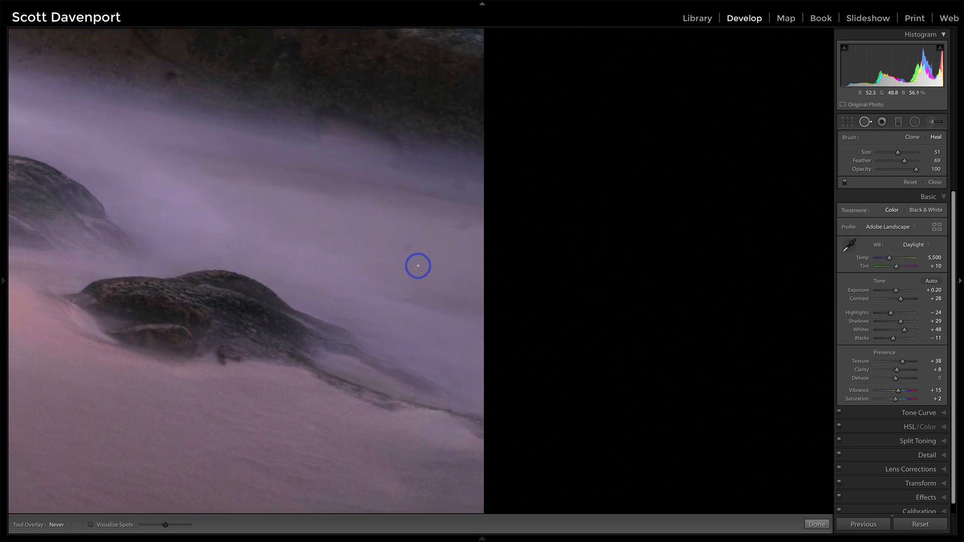
pyautogui.click(406, 249)
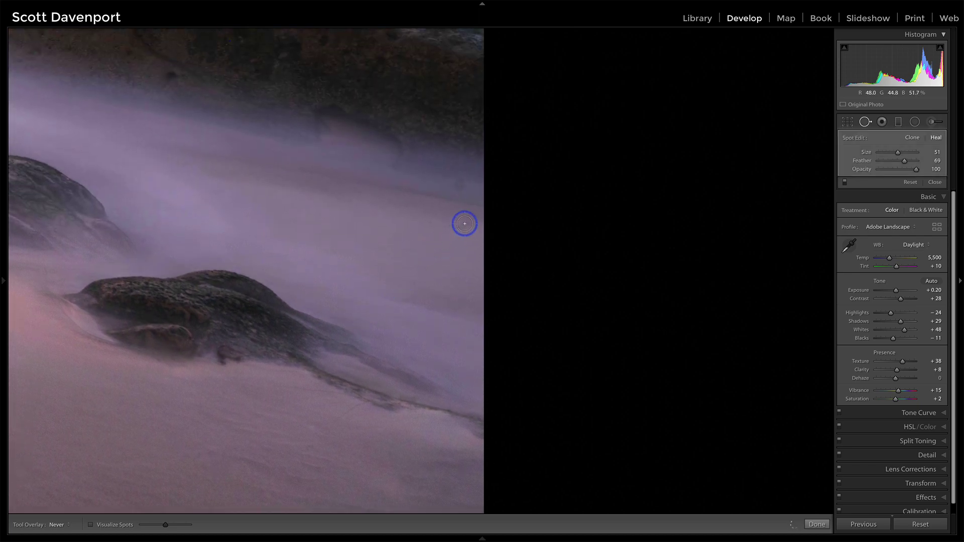
pyautogui.click(459, 184)
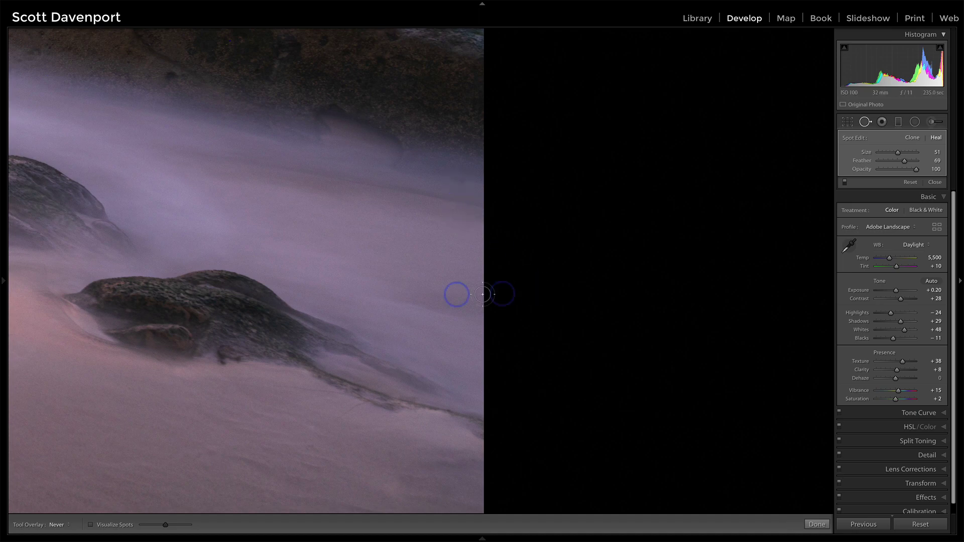
# Heal the spots and blemishes in the wet foreground sand.
pyautogui.click(245, 286)
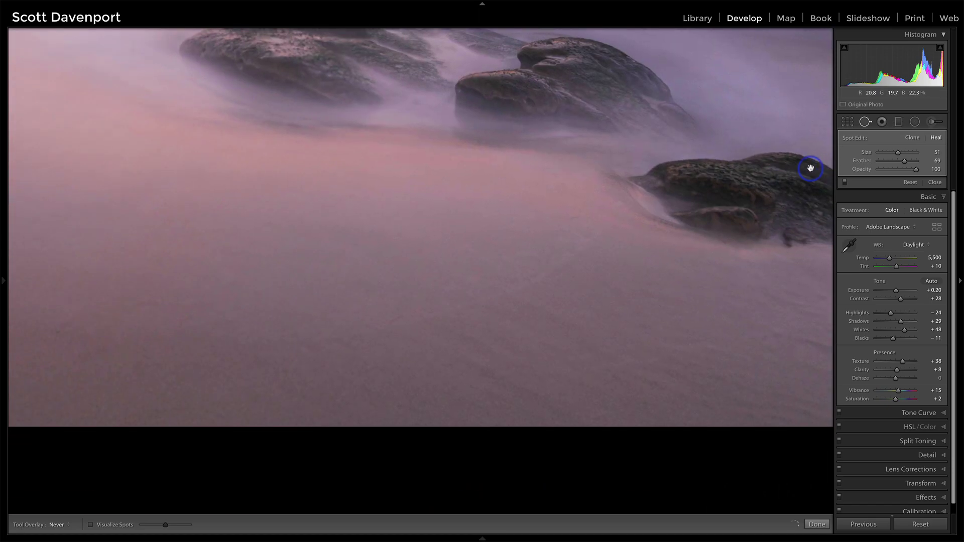
pyautogui.click(340, 229)
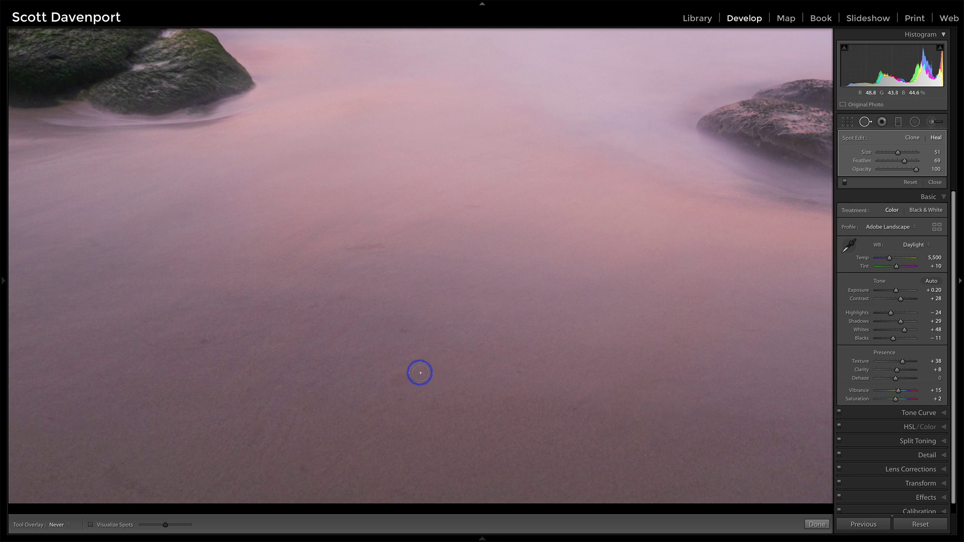
pyautogui.moveTo(421, 372); pyautogui.dragTo(392, 382)
pyautogui.moveTo(269, 275); pyautogui.dragTo(360, 161)
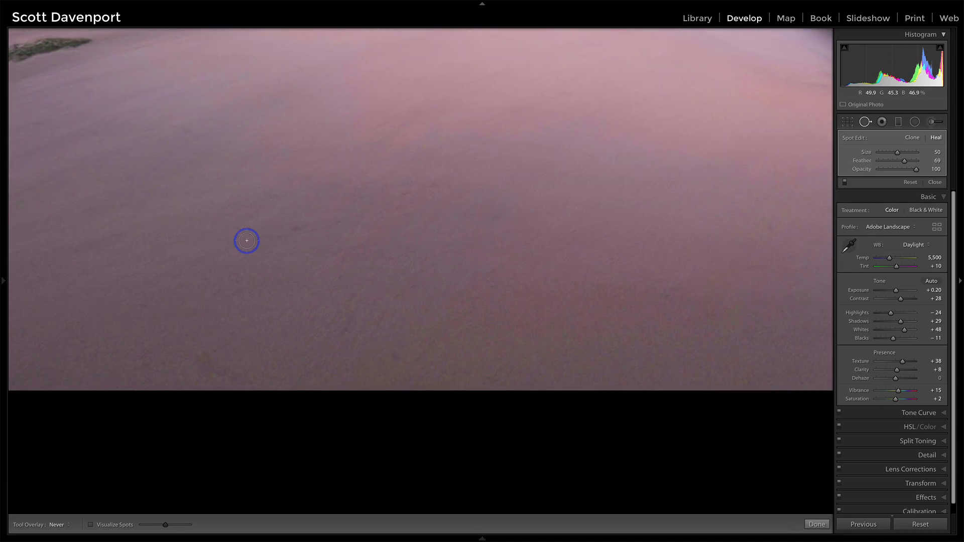
pyautogui.click(297, 227)
pyautogui.moveTo(204, 345)
pyautogui.mouseDown()
pyautogui.moveTo(211, 375)
pyautogui.moveTo(235, 373)
pyautogui.mouseUp()
pyautogui.scroll(3, 235, 373)
pyautogui.scroll(-1, 182, 131)
# Return to Fit view with Z to see the full cleaned seascape.
pyautogui.press('z')
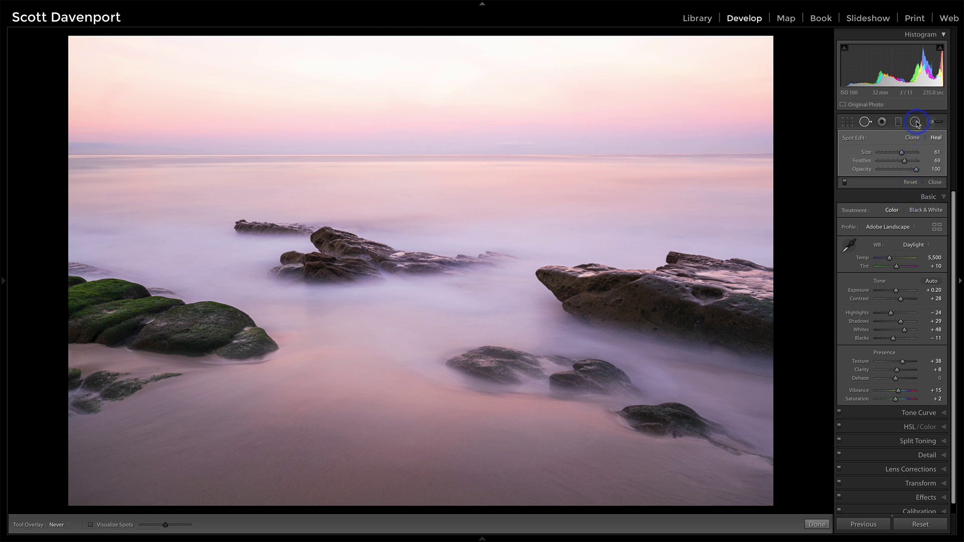
# In the Tone Curve, raise a highlight point and slightly lower a midtone point.
pyautogui.click(918, 197)
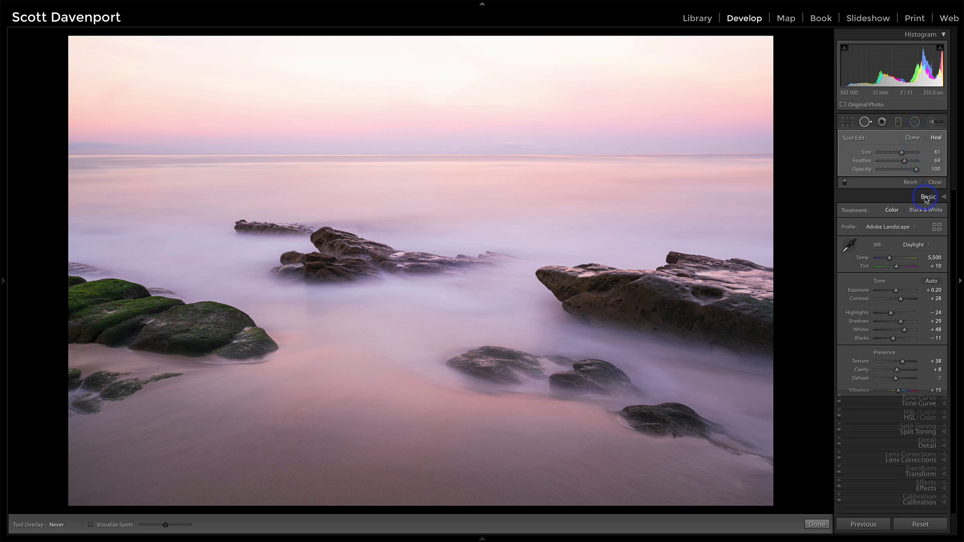
pyautogui.click(913, 210)
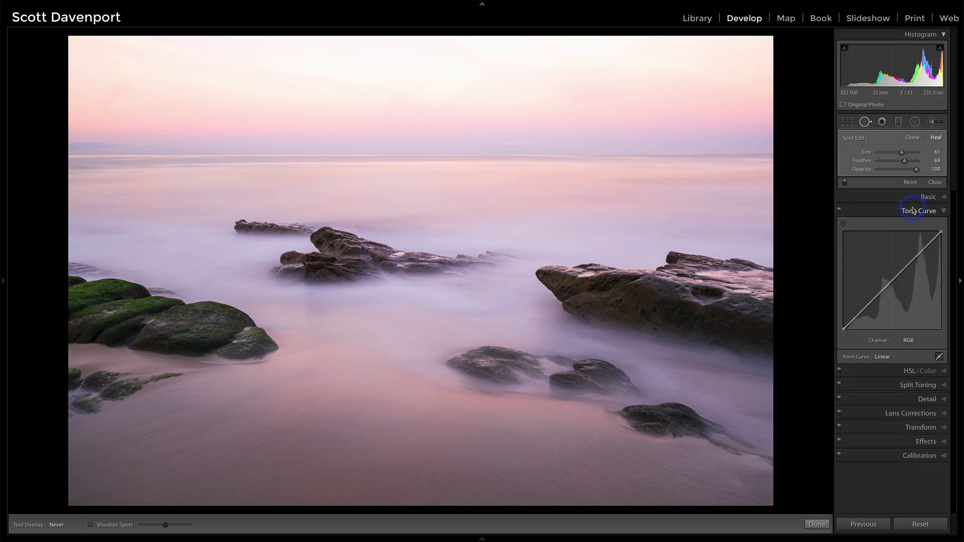
pyautogui.click(843, 224)
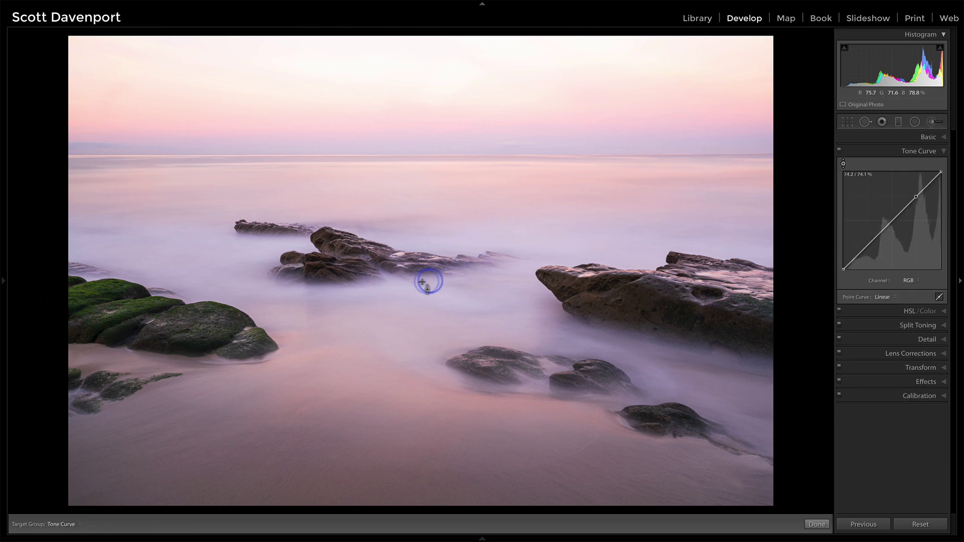
pyautogui.moveTo(409, 289); pyautogui.dragTo(410, 291)
pyautogui.moveTo(921, 193); pyautogui.dragTo(922, 189)
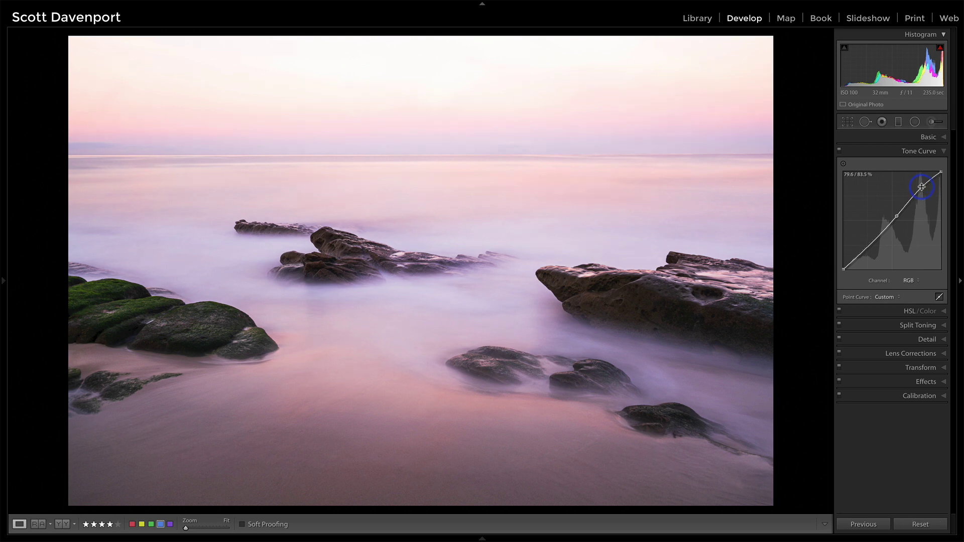
pyautogui.moveTo(897, 216); pyautogui.dragTo(897, 217)
# Compare without the curve, then nudge the midtone point up and highlight point down.
pyautogui.click(840, 152)
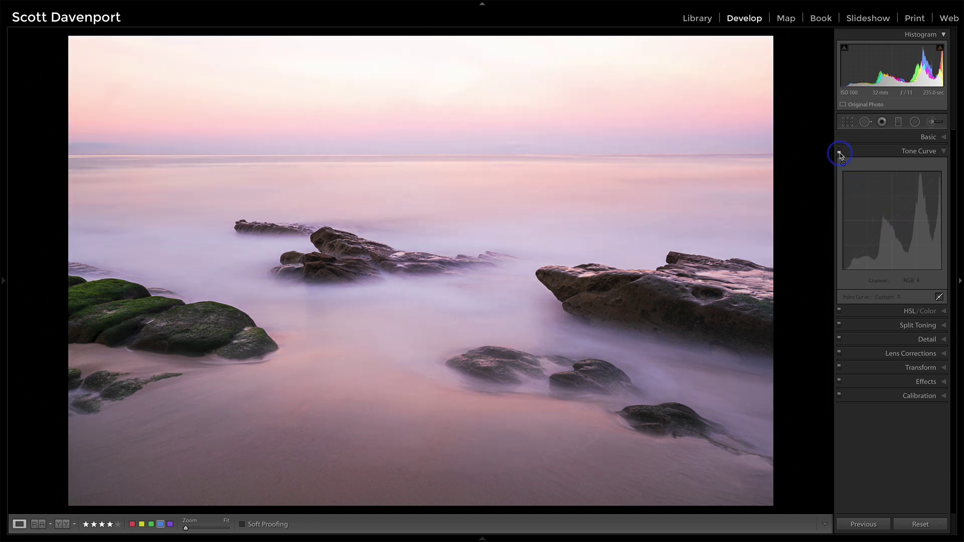
pyautogui.click(840, 152)
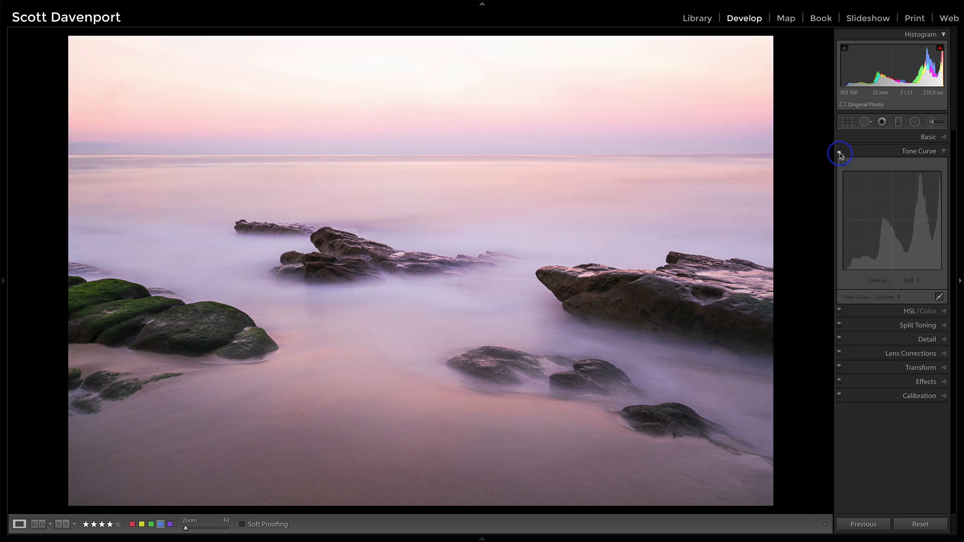
pyautogui.click(840, 152)
pyautogui.click(840, 152)
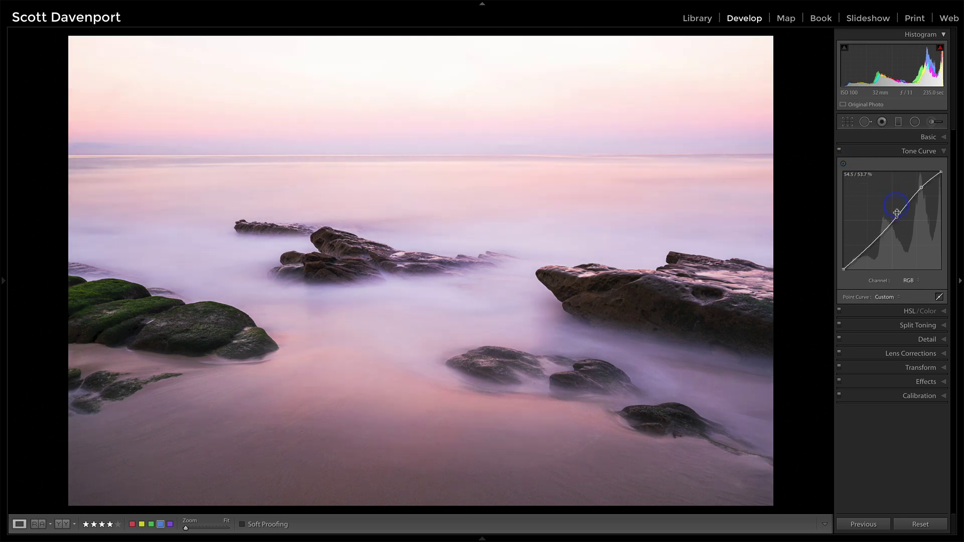
pyautogui.keyDown('shift'); pyautogui.click(898, 218); pyautogui.keyUp('shift')
pyautogui.moveTo(897, 218); pyautogui.dragTo(898, 217)
pyautogui.click(923, 189)
pyautogui.moveTo(922, 187); pyautogui.dragTo(922, 187)
# Toggle the tone curve off and on to check the final S-curve.
pyautogui.click(839, 151)
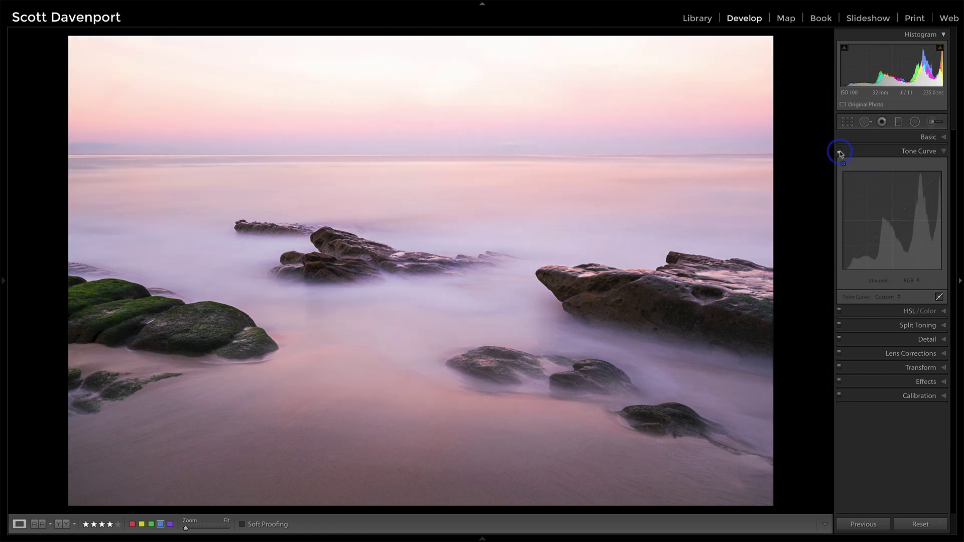
pyautogui.click(840, 152)
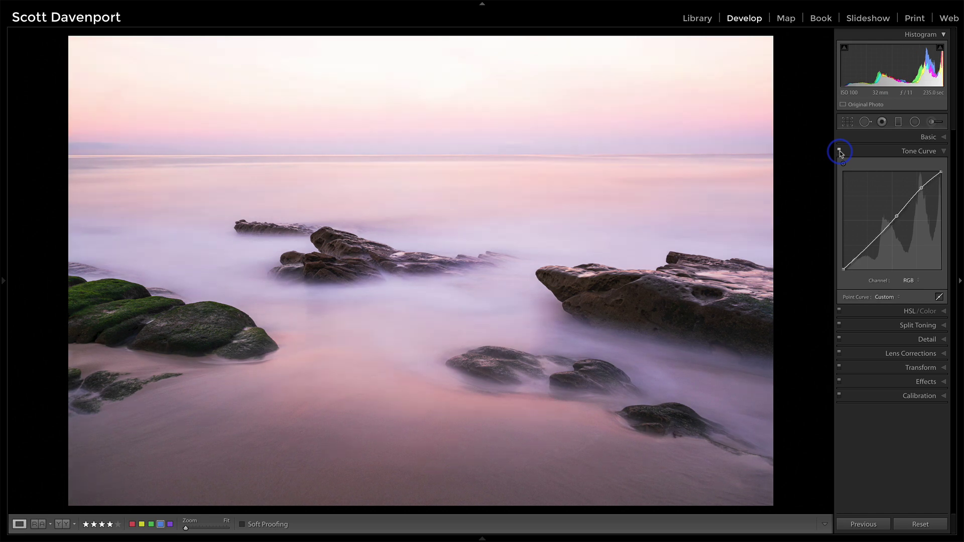
pyautogui.click(839, 152)
pyautogui.click(840, 152)
# Draw a new Dodge radial ellipse over the central sea and surf.
pyautogui.click(916, 122)
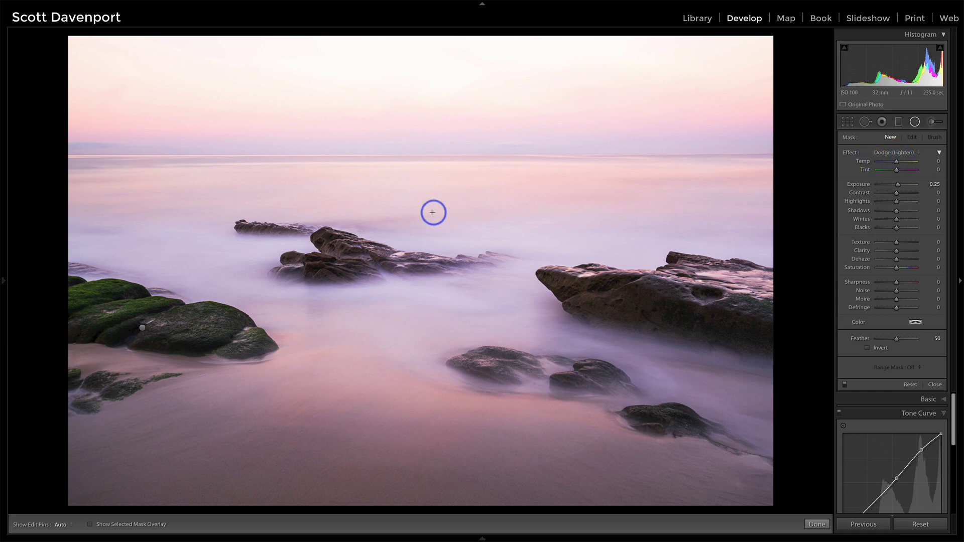
pyautogui.moveTo(258, 208)
pyautogui.mouseDown()
pyautogui.moveTo(513, 245)
pyautogui.moveTo(749, 368)
pyautogui.moveTo(754, 361)
pyautogui.mouseUp()
pyautogui.moveTo(287, 208); pyautogui.dragTo(414, 276)
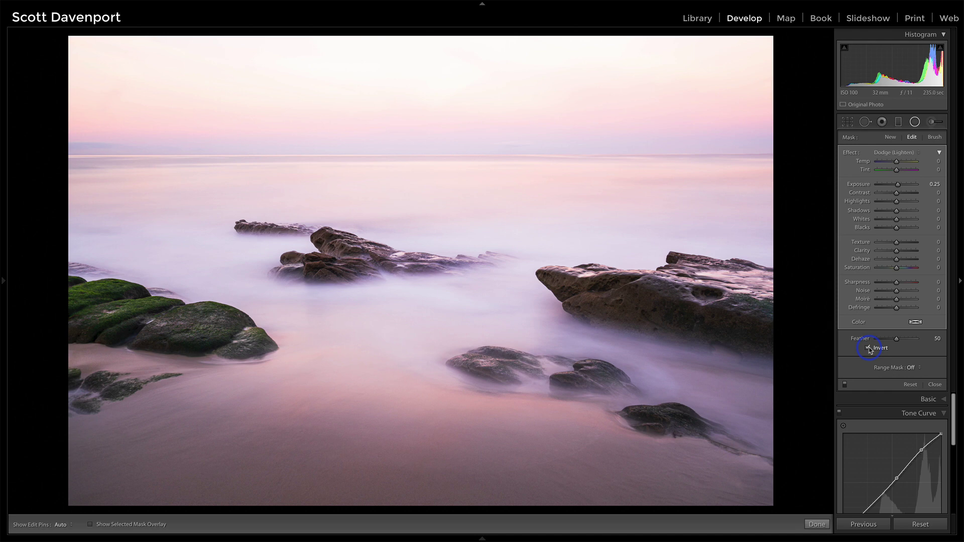
# Limit it by Luminance to range 54/82, shrinking and rotating the ellipse over the surf.
pyautogui.click(907, 367)
pyautogui.click(911, 380)
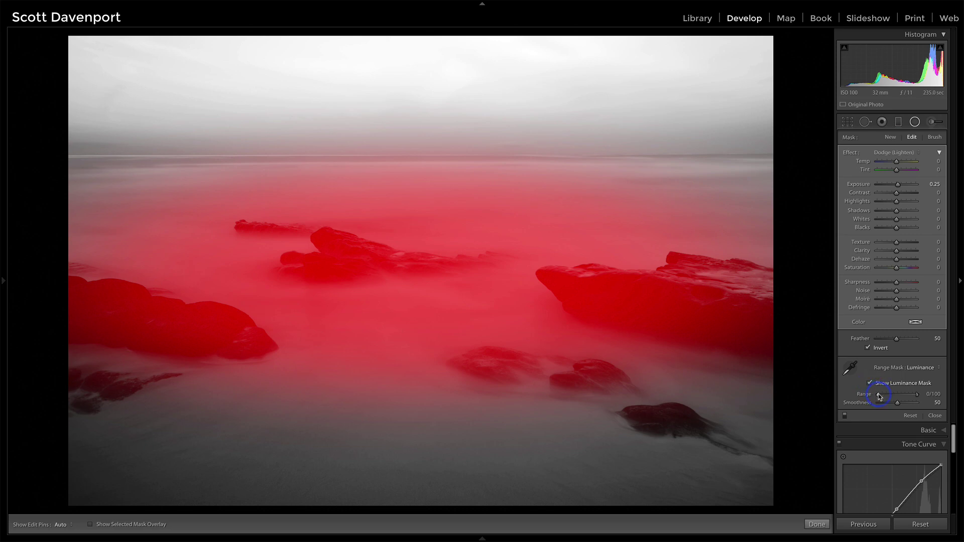
pyautogui.moveTo(879, 396); pyautogui.dragTo(894, 397)
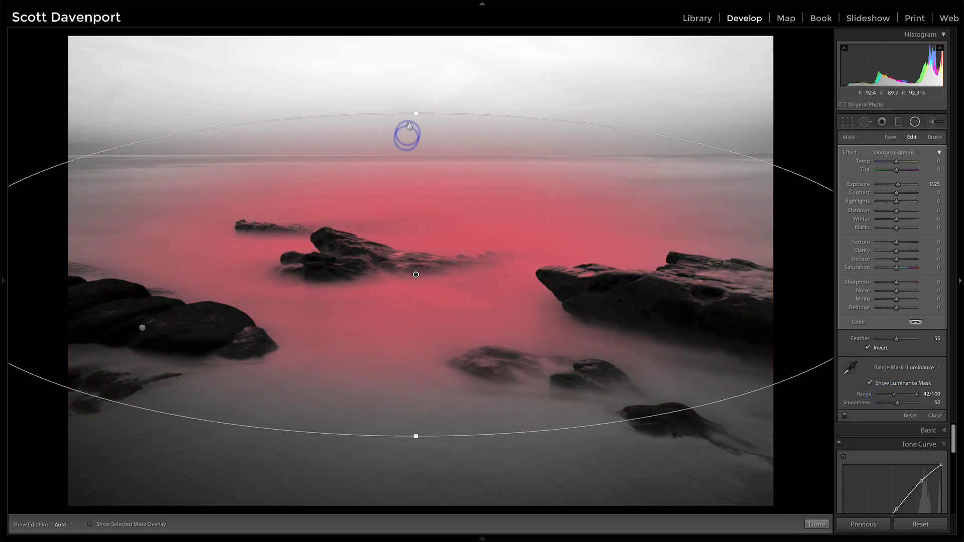
pyautogui.moveTo(410, 122); pyautogui.dragTo(415, 174)
pyautogui.moveTo(800, 209); pyautogui.dragTo(818, 242)
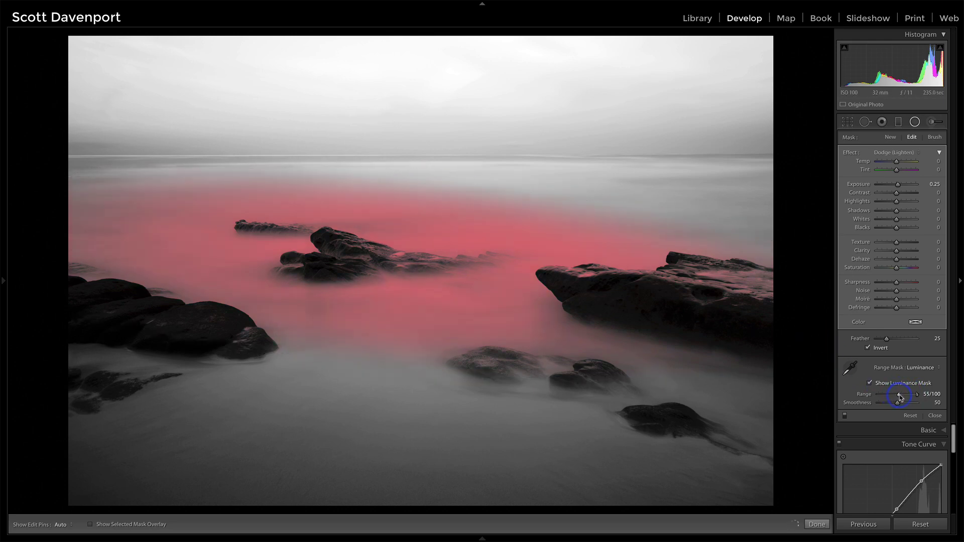
pyautogui.moveTo(900, 398); pyautogui.dragTo(911, 396)
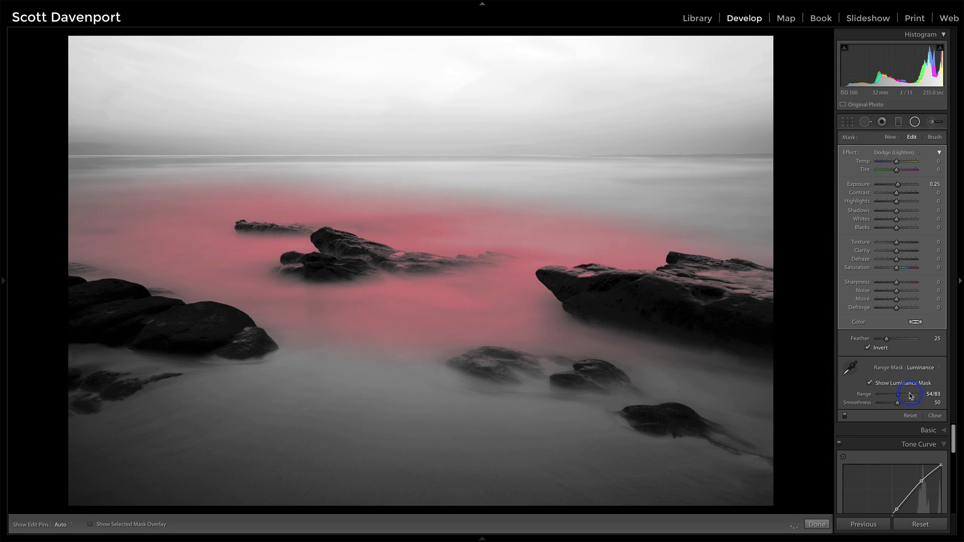
# Hide the mask preview and set the surf dodge to Exposure +0.08, trying then resetting Highlights.
pyautogui.click(871, 383)
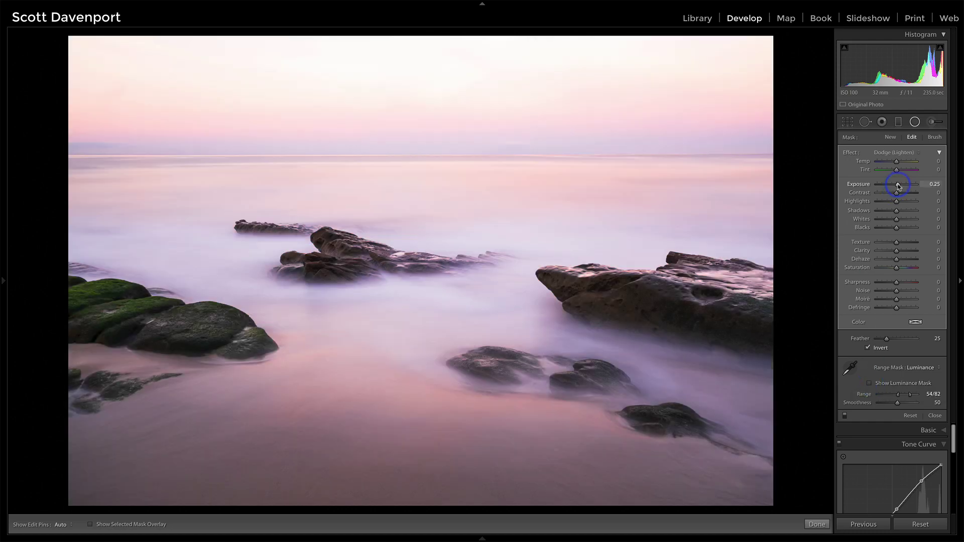
pyautogui.doubleClick(860, 185)
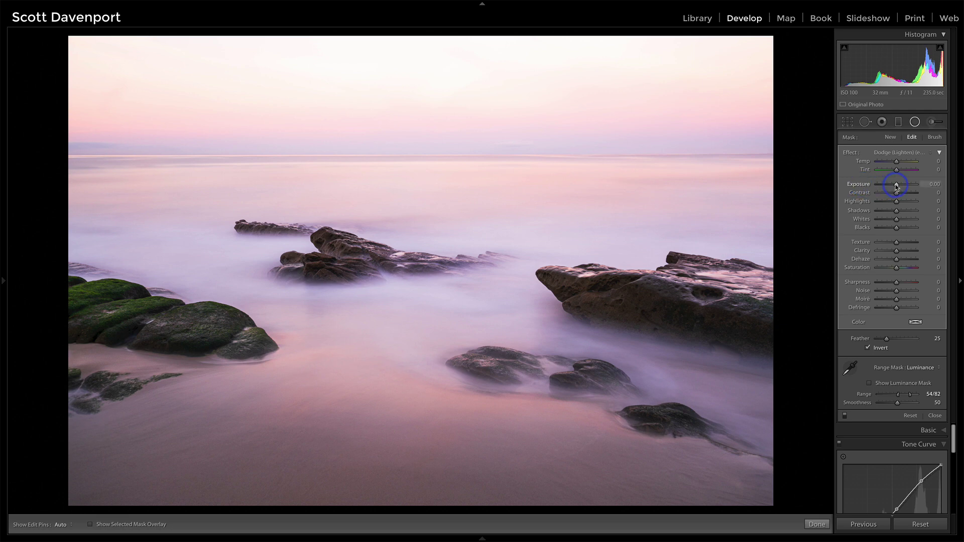
pyautogui.moveTo(898, 186); pyautogui.dragTo(898, 186)
pyautogui.moveTo(896, 186); pyautogui.dragTo(897, 187)
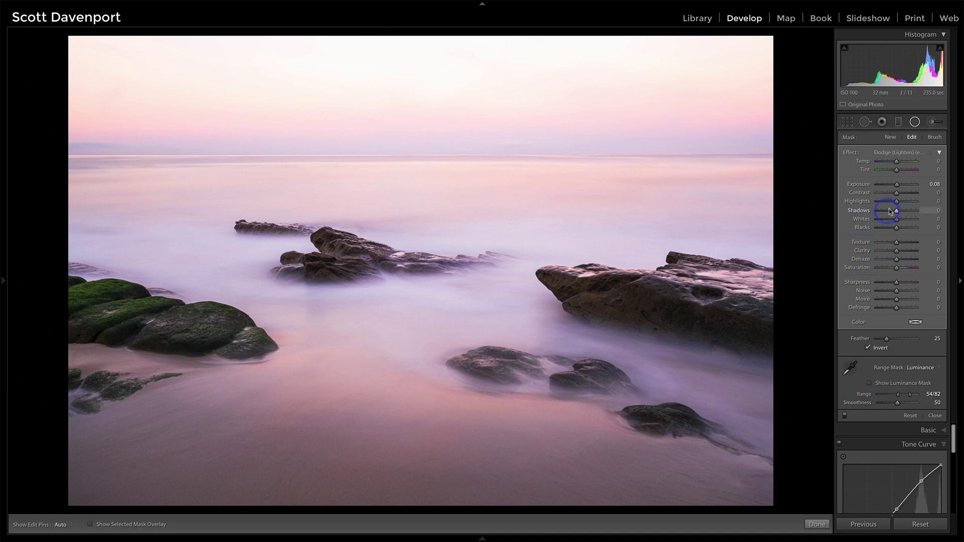
pyautogui.moveTo(897, 204); pyautogui.dragTo(857, 203)
pyautogui.doubleClick(857, 203)
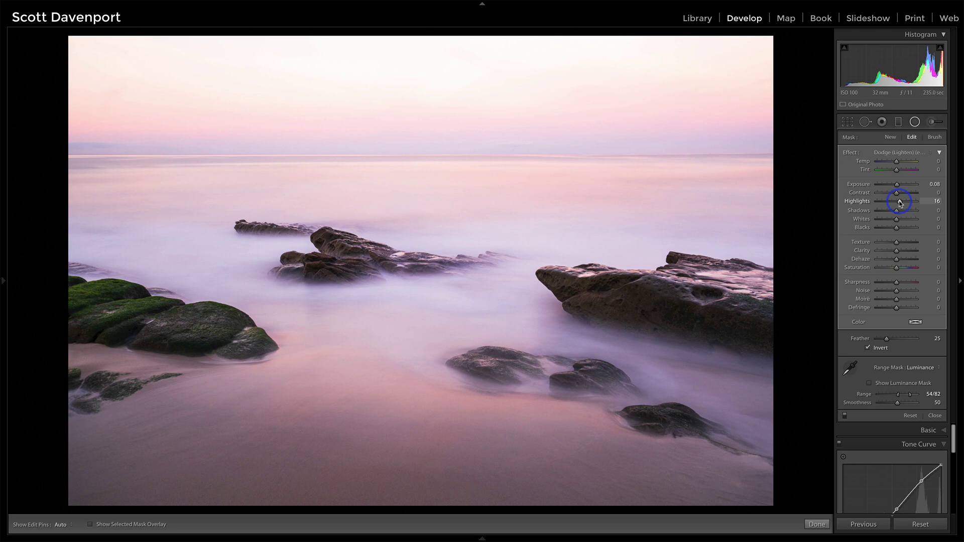
# Lay a graduated filter over the lower foreground, tilted to follow the shoreline.
pyautogui.click(899, 122)
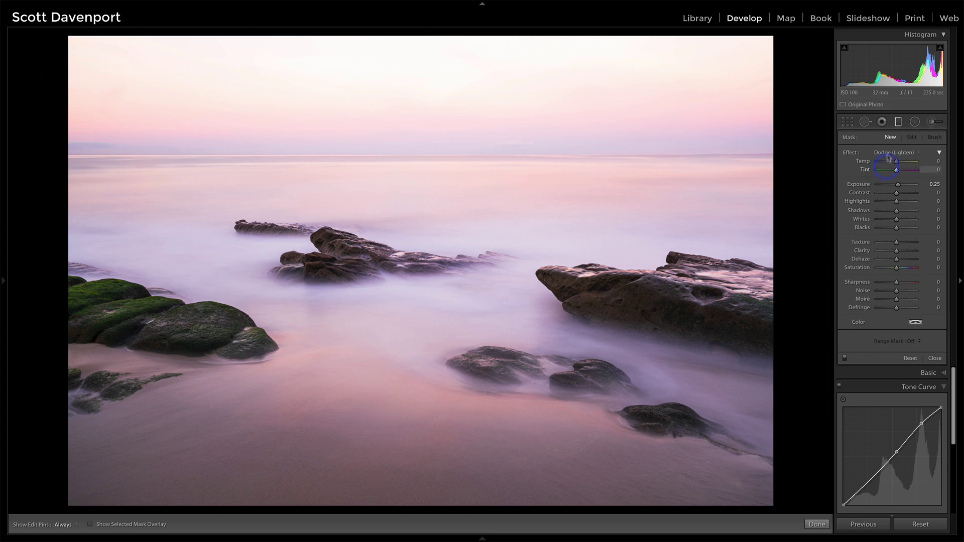
pyautogui.moveTo(371, 401); pyautogui.dragTo(372, 306)
pyautogui.moveTo(373, 363); pyautogui.dragTo(370, 383)
pyautogui.moveTo(751, 390); pyautogui.dragTo(752, 401)
pyautogui.moveTo(379, 335); pyautogui.dragTo(381, 291)
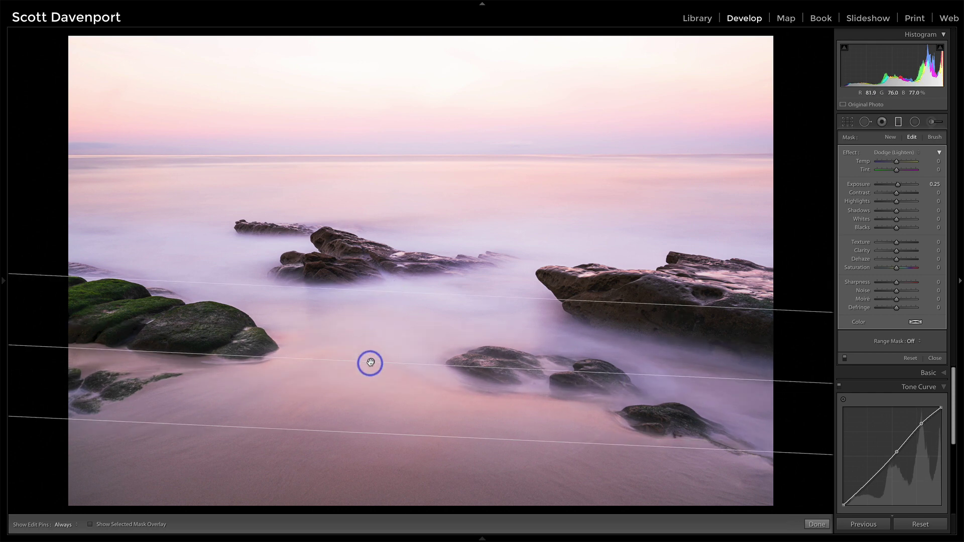
pyautogui.moveTo(370, 363); pyautogui.dragTo(369, 389)
# Set the foreground dodge to Exposure 0.14 and toggle it to compare.
pyautogui.moveTo(898, 185); pyautogui.dragTo(898, 187)
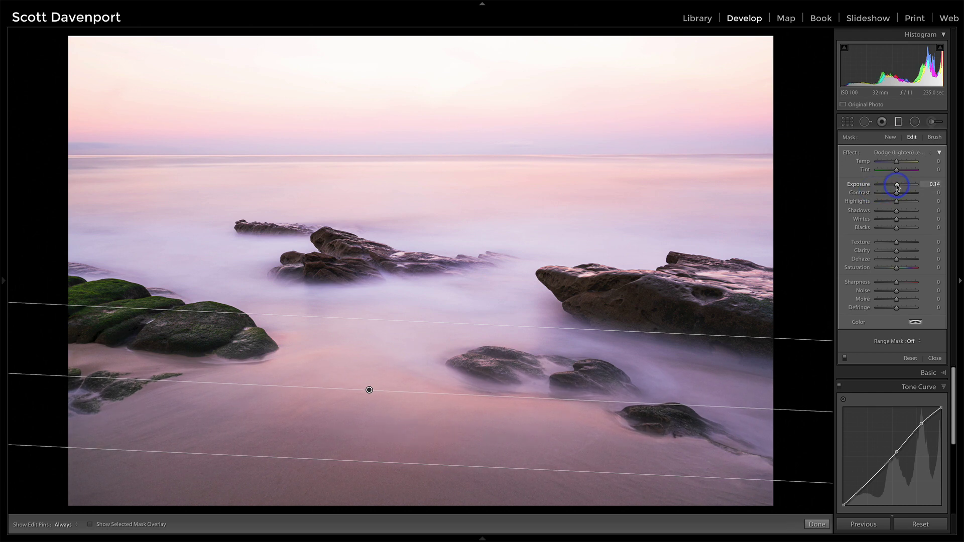
pyautogui.click(845, 358)
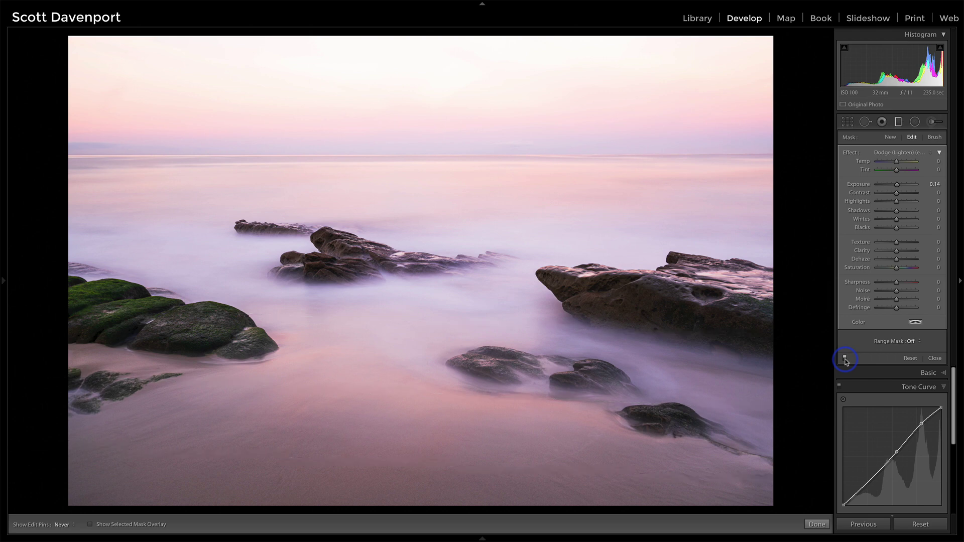
pyautogui.click(845, 359)
pyautogui.click(845, 359)
pyautogui.click(845, 358)
pyautogui.click(845, 359)
# Draw a new graduated filter below the horizon and show the adjustment pins.
pyautogui.click(899, 124)
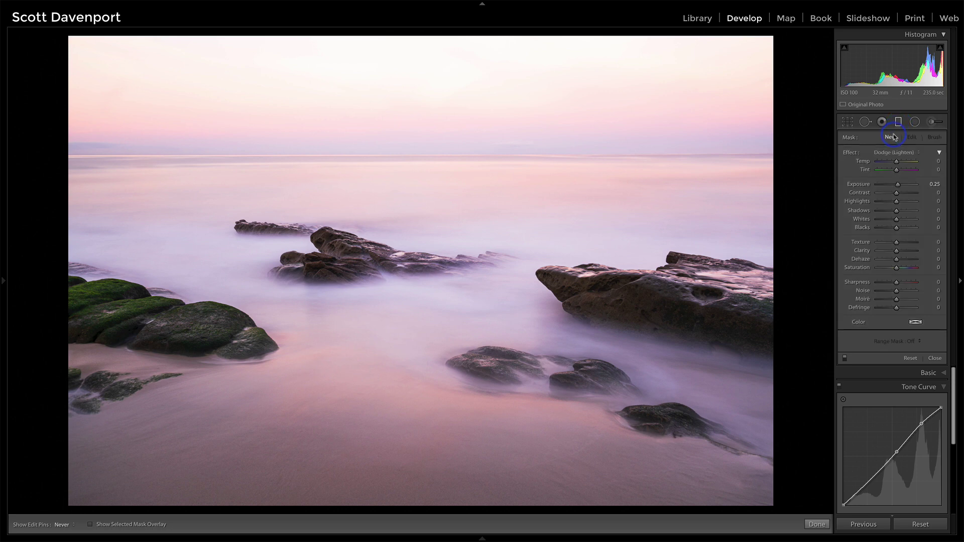
pyautogui.moveTo(400, 190); pyautogui.dragTo(403, 131)
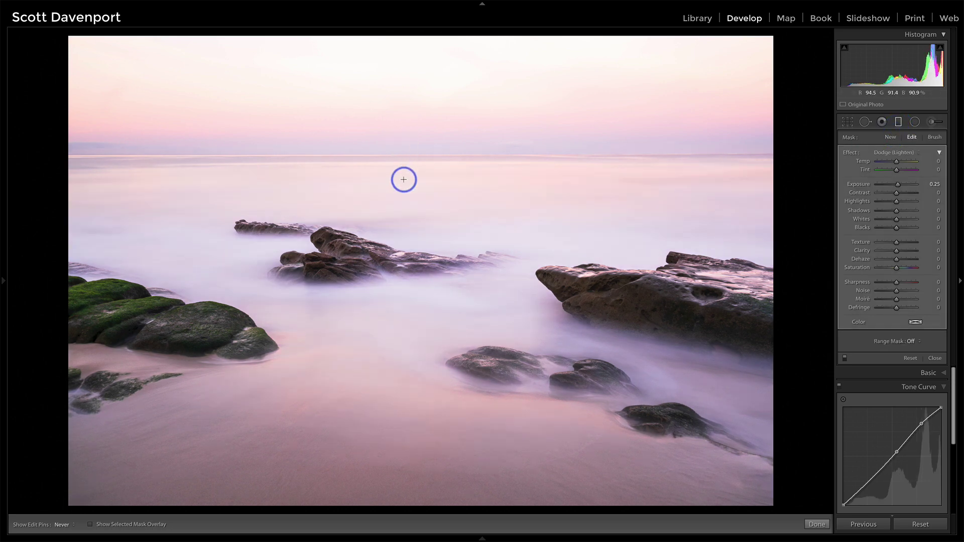
pyautogui.press('h')
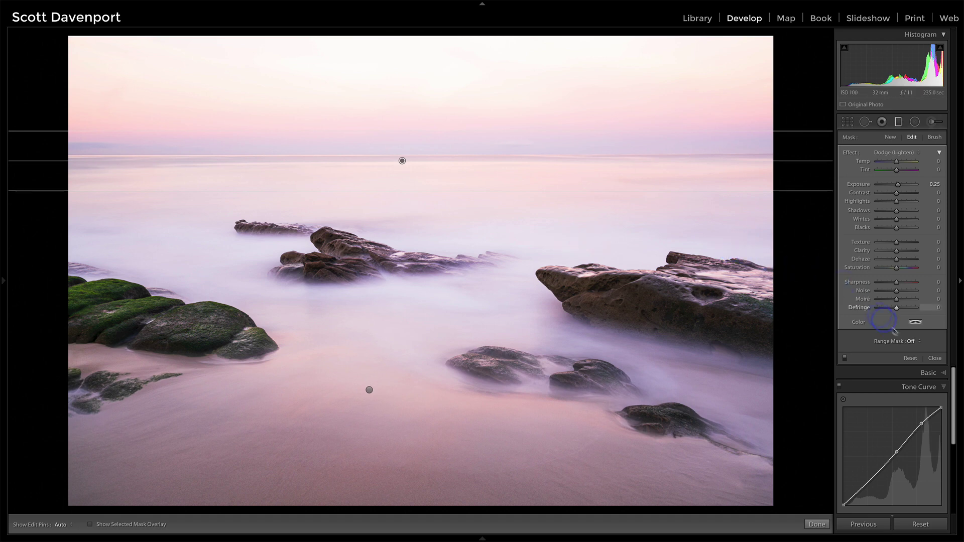
# Add a Luminance range mask of 0/41 with Smoothness 17, isolating the dark rocks.
pyautogui.click(911, 341)
pyautogui.click(914, 353)
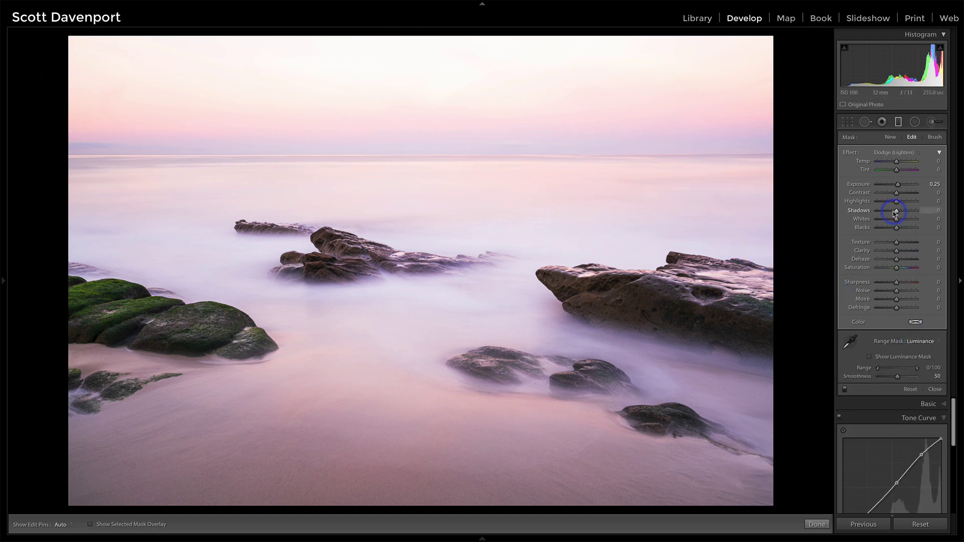
pyautogui.click(870, 357)
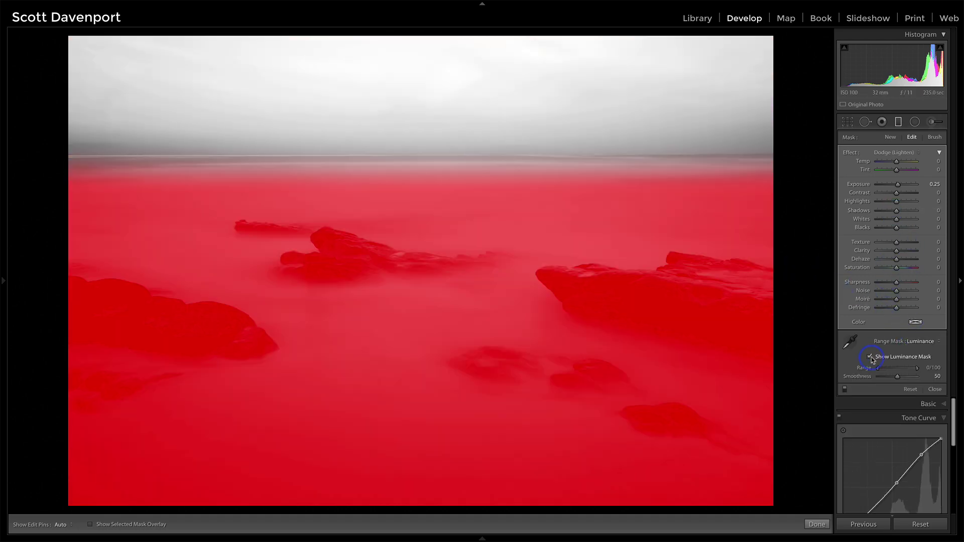
pyautogui.moveTo(917, 368); pyautogui.dragTo(891, 370)
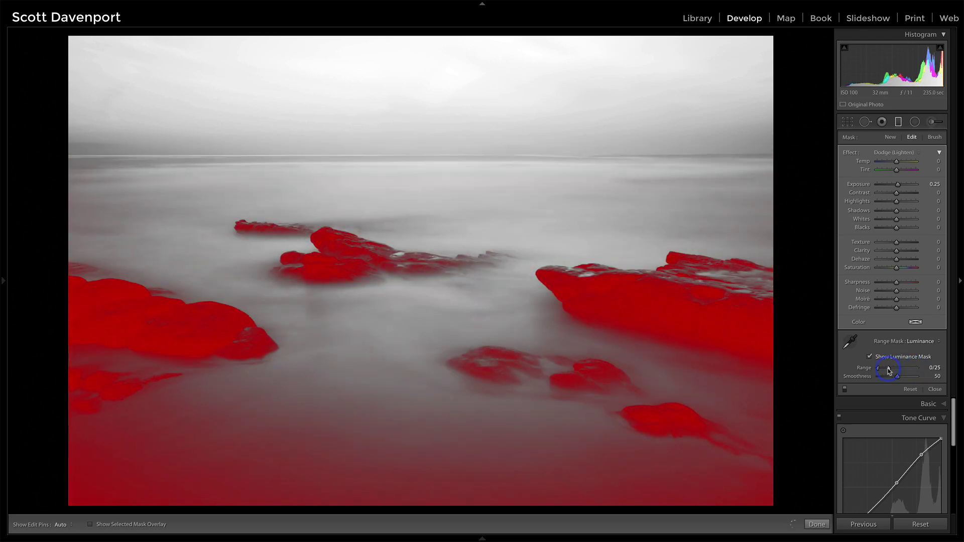
pyautogui.click(887, 377)
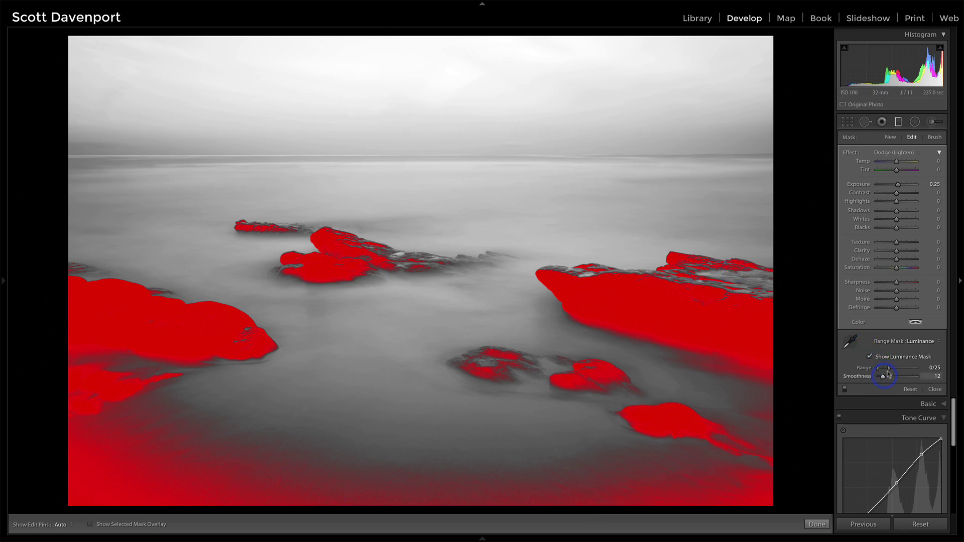
pyautogui.moveTo(890, 371); pyautogui.dragTo(896, 370)
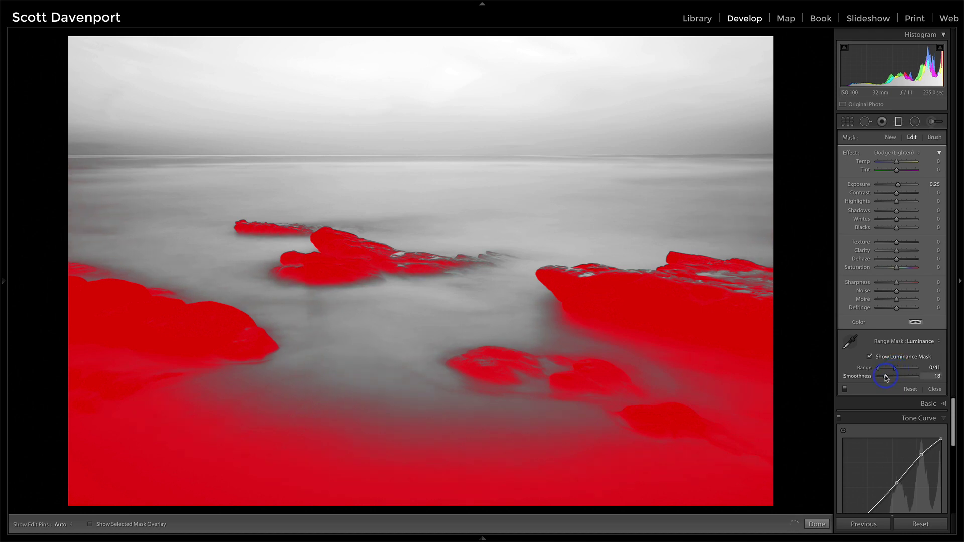
pyautogui.moveTo(886, 378); pyautogui.dragTo(887, 380)
# Hide the mask overlay and set Clarity 25 and Texture 74 on the rocks.
pyautogui.click(880, 359)
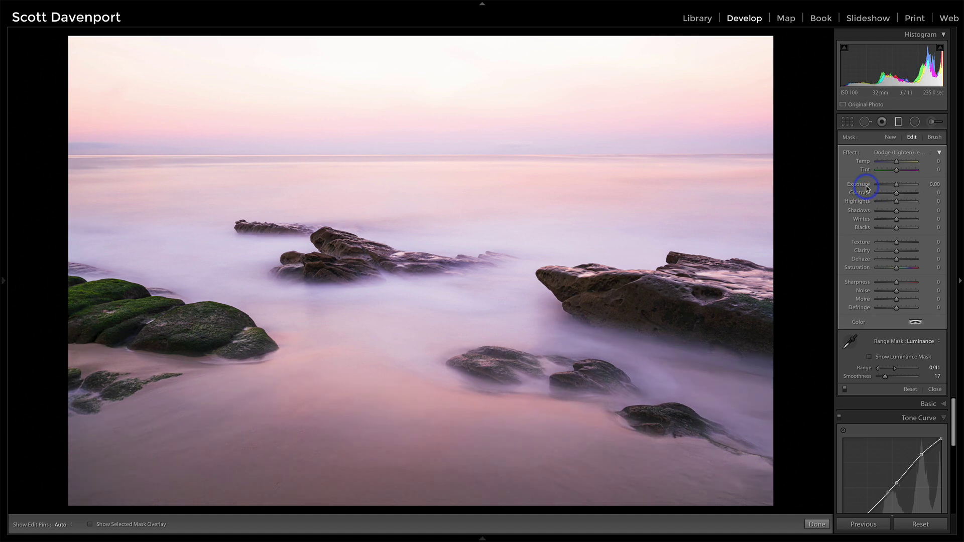
pyautogui.click(902, 251)
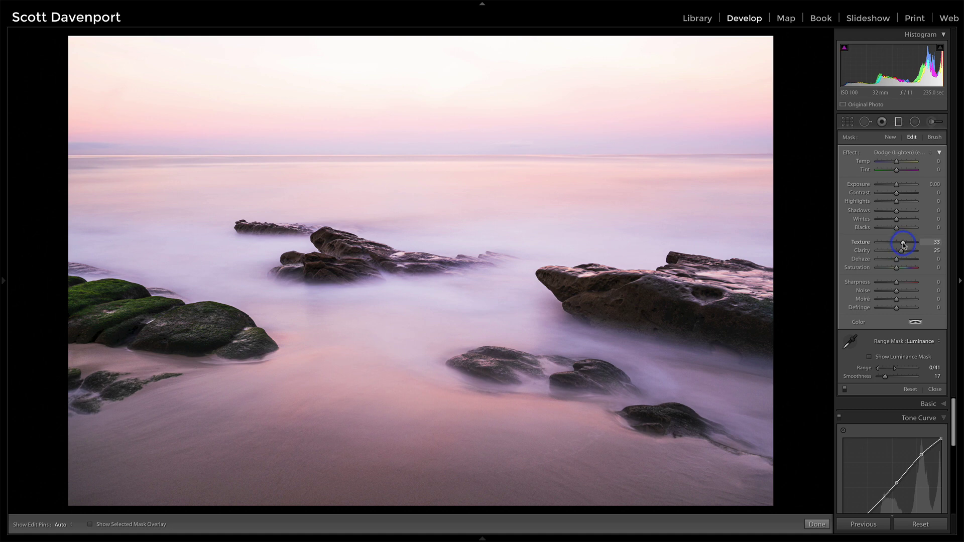
pyautogui.moveTo(903, 244); pyautogui.dragTo(912, 245)
# Toggle the rock adjustment off and on repeatedly to compare its effect.
pyautogui.click(846, 390)
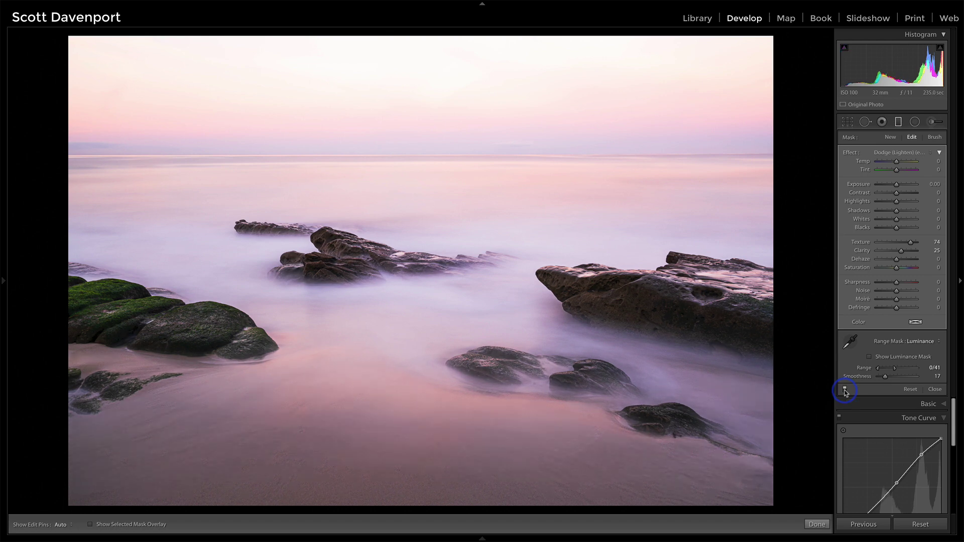
pyautogui.click(845, 391)
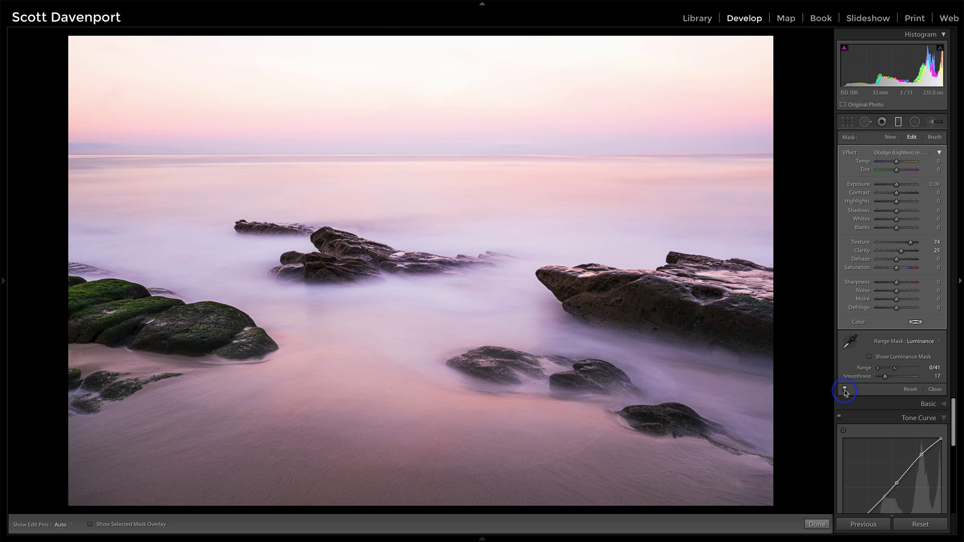
pyautogui.click(845, 390)
pyautogui.click(846, 391)
pyautogui.click(845, 391)
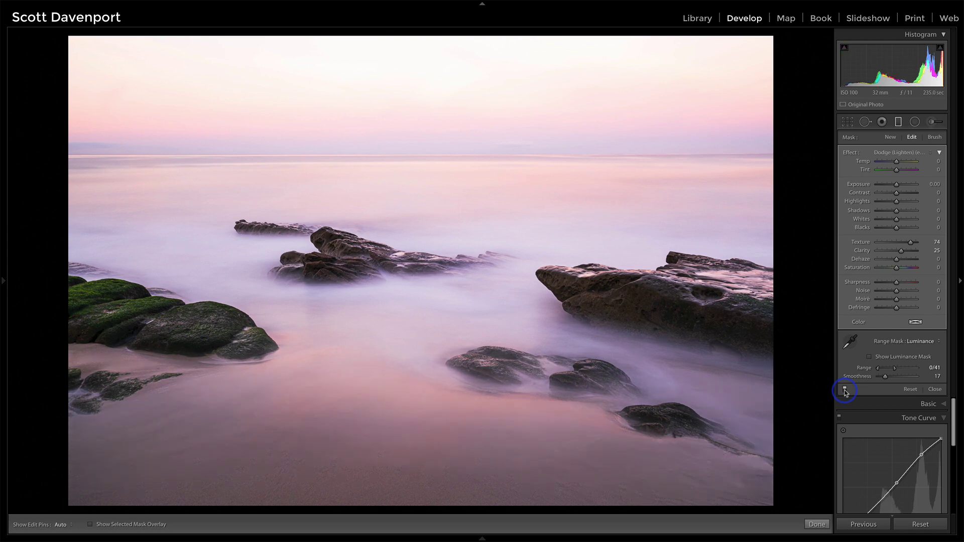
pyautogui.click(845, 391)
pyautogui.click(845, 391)
pyautogui.click(846, 391)
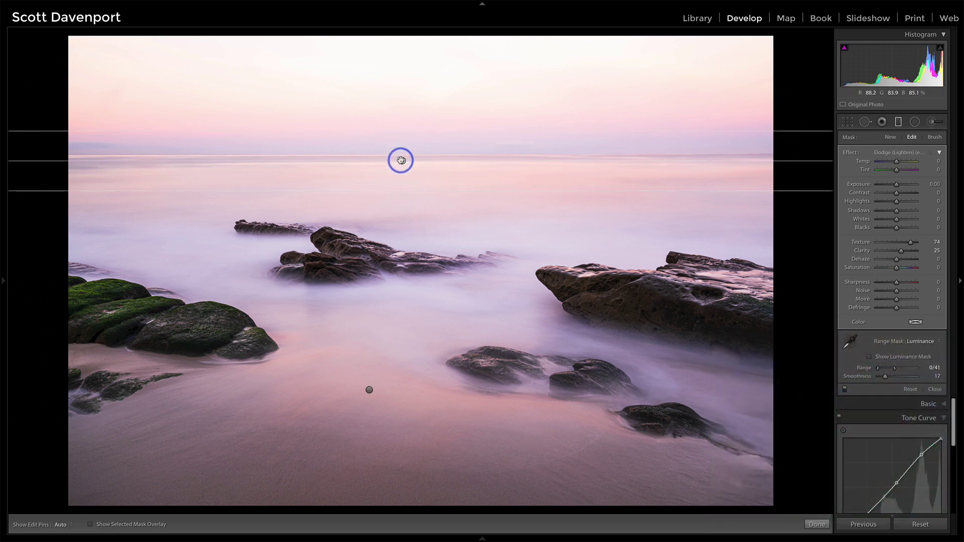
# Finish the graduated filter and send the seascape to ON1 Photo RAW 2020 via Edit In.
pyautogui.press('Delete')
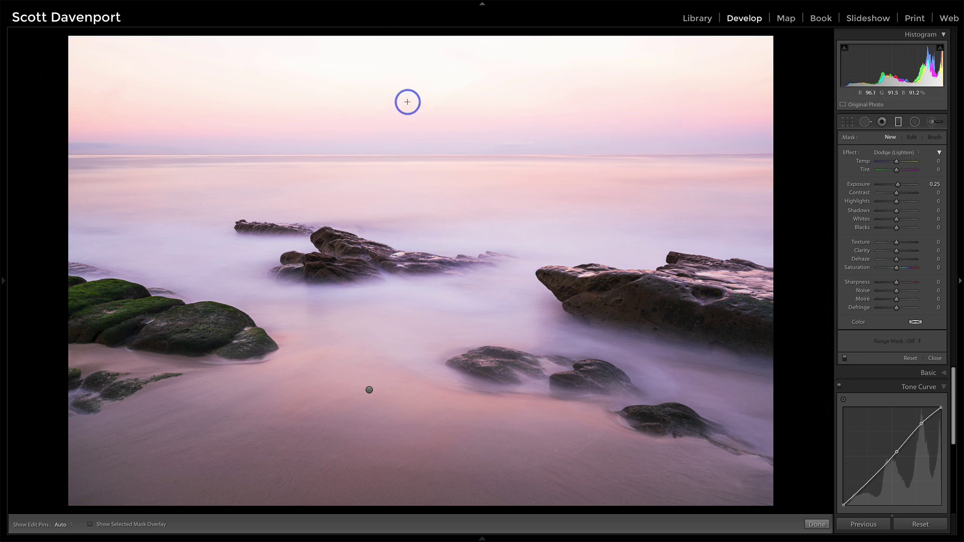
pyautogui.rightClick(273, 108)
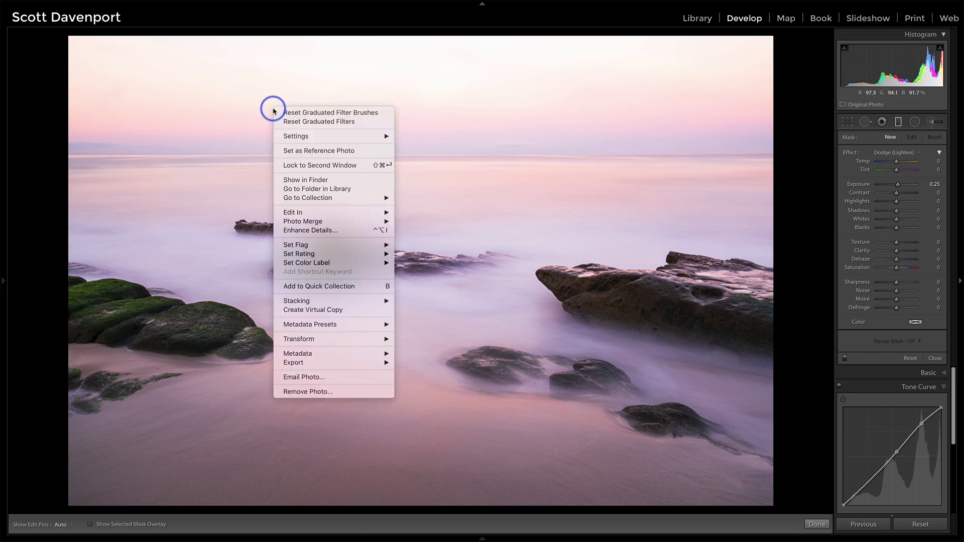
pyautogui.moveTo(302, 214)
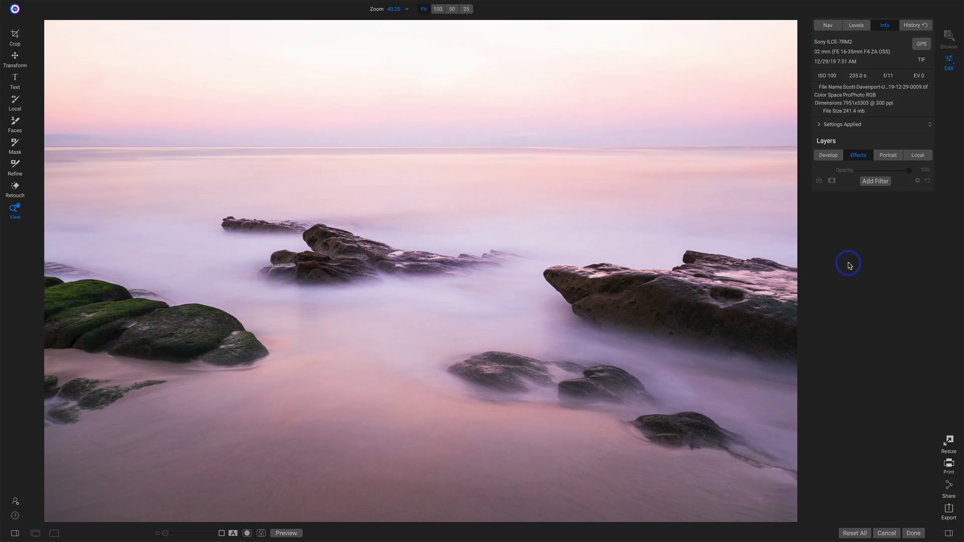
# Add a Dynamic Contrast filter (Small 6, Medium 22, Large 28) and toggle it off and on to compare.
pyautogui.click(875, 181)
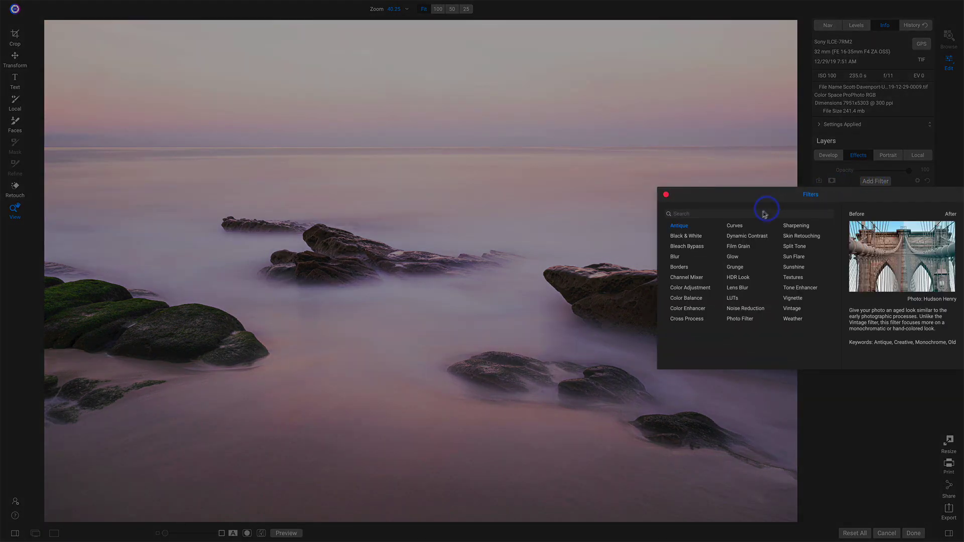
pyautogui.click(754, 236)
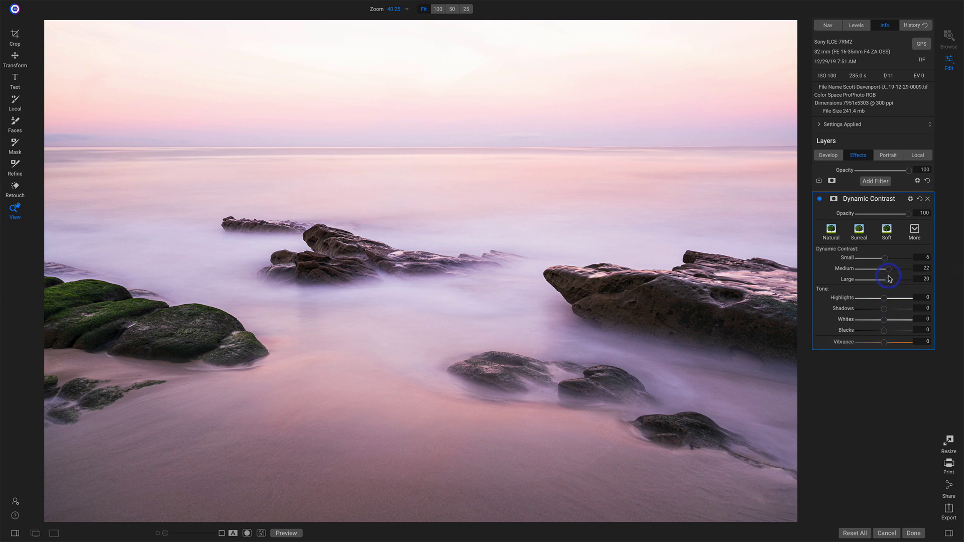
pyautogui.click(820, 200)
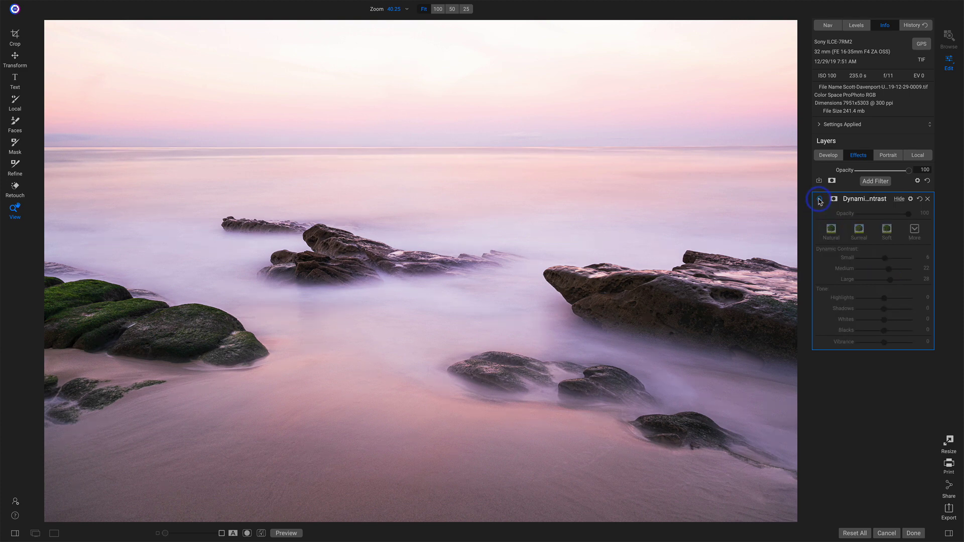
pyautogui.click(820, 200)
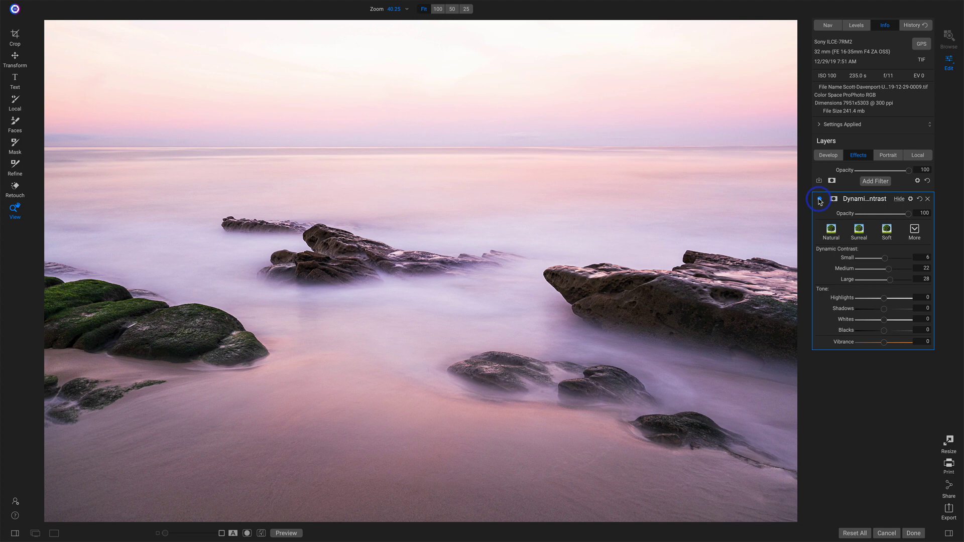
# Build a luminosity mask for the Dynamic Contrast layer and preview it in grayscale.
pyautogui.click(834, 199)
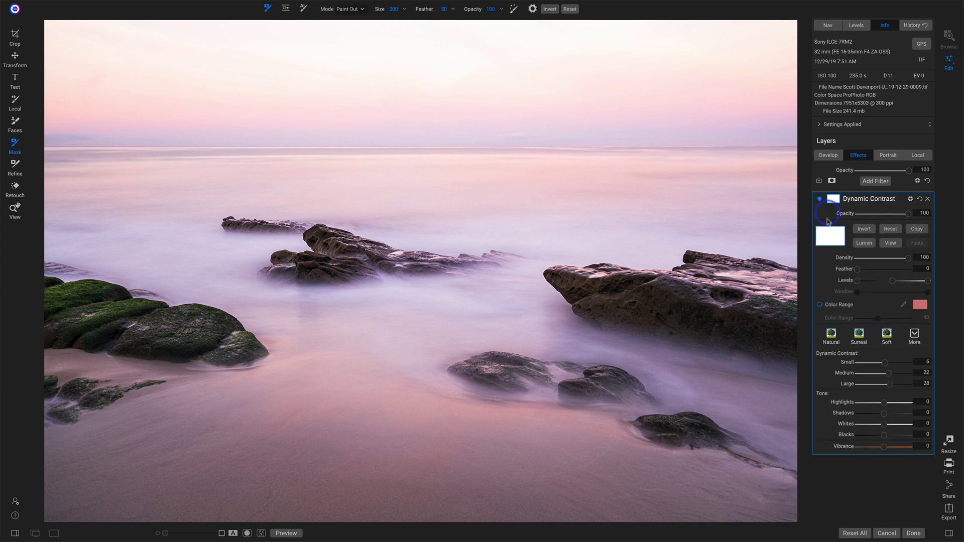
pyautogui.click(864, 245)
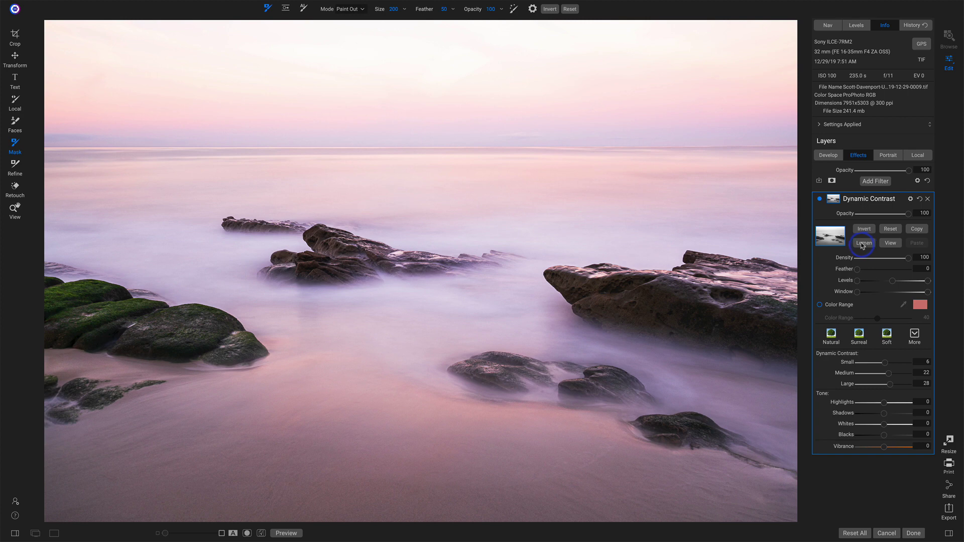
pyautogui.click(860, 244)
pyautogui.click(889, 244)
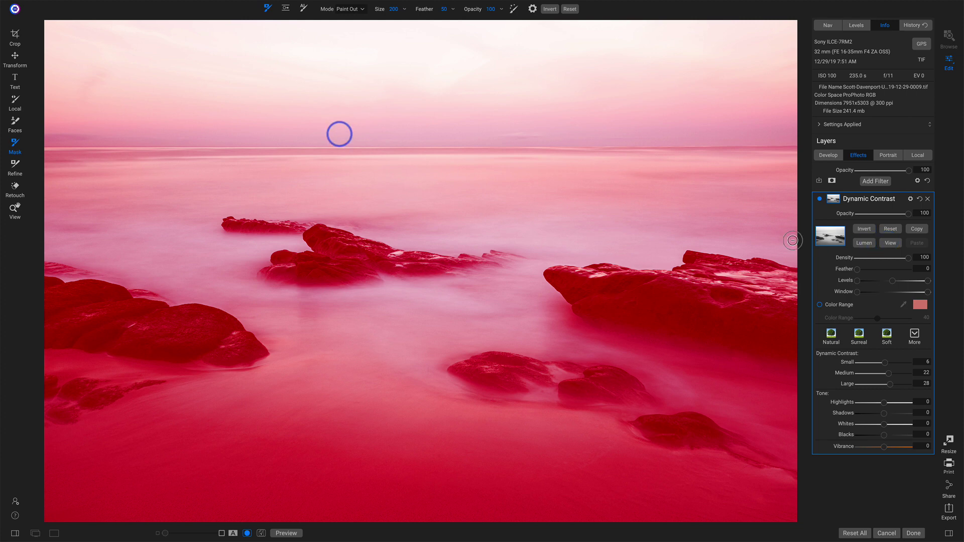
pyautogui.click(203, 5)
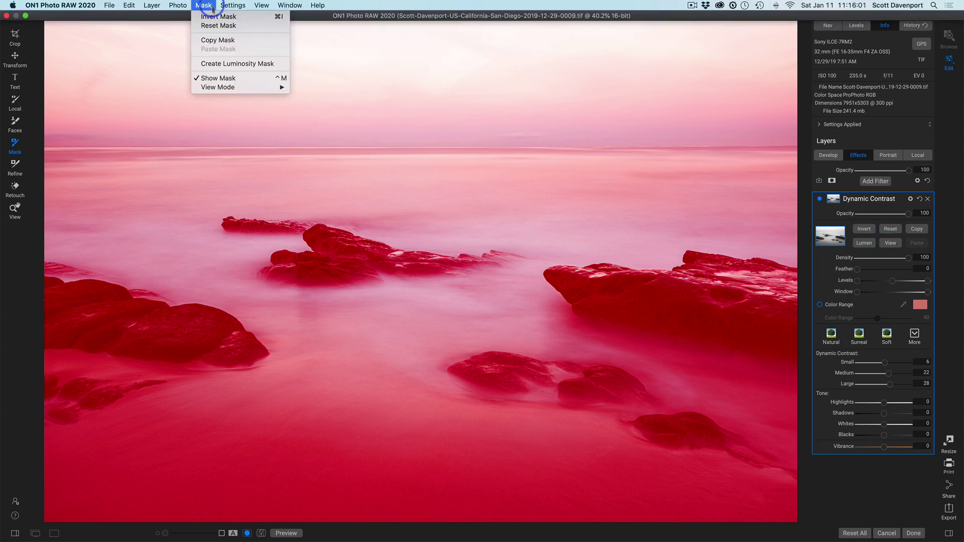
pyautogui.moveTo(221, 87)
pyautogui.click(318, 105)
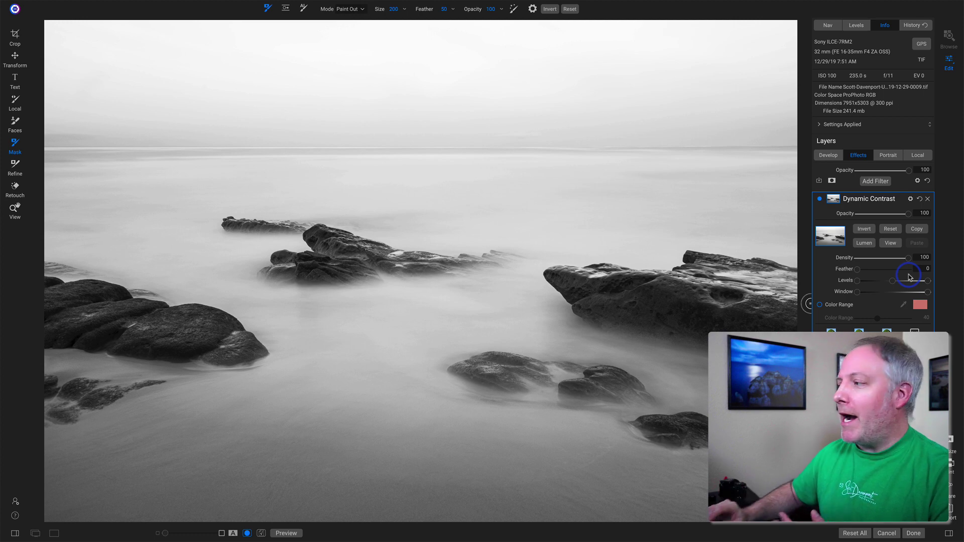
# Invert the mask and tighten its levels so the sea drops out, leaving the rocks.
pyautogui.click(873, 230)
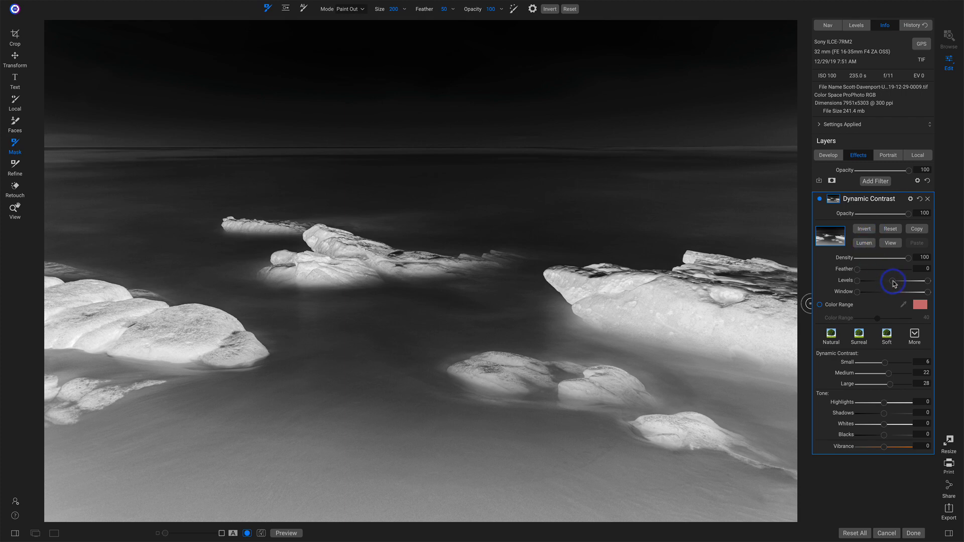
pyautogui.moveTo(893, 283)
pyautogui.mouseDown()
pyautogui.moveTo(868, 295)
pyautogui.moveTo(881, 297)
pyautogui.mouseUp()
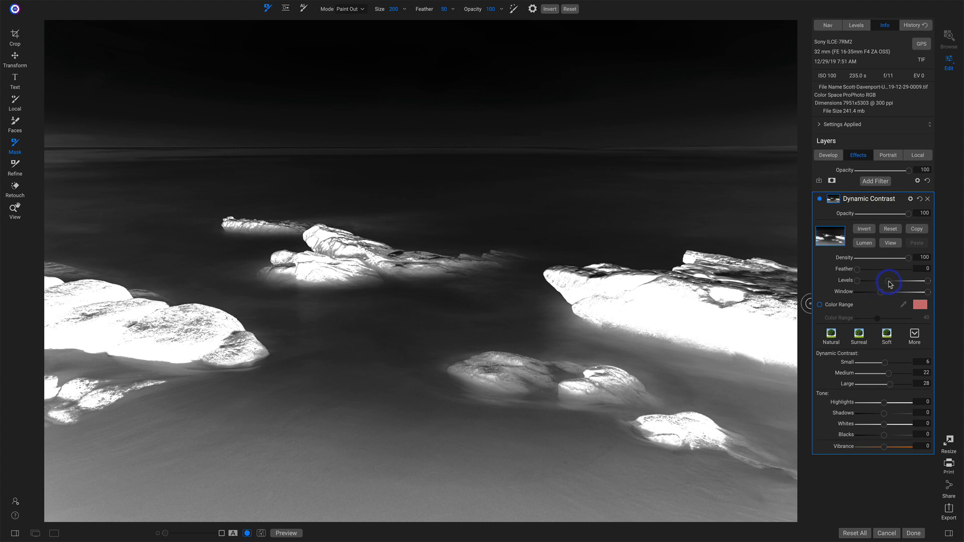
pyautogui.moveTo(887, 284)
pyautogui.mouseDown()
pyautogui.moveTo(934, 293)
pyautogui.moveTo(921, 284)
pyautogui.moveTo(852, 285)
pyautogui.moveTo(884, 284)
pyautogui.moveTo(872, 283)
pyautogui.mouseUp()
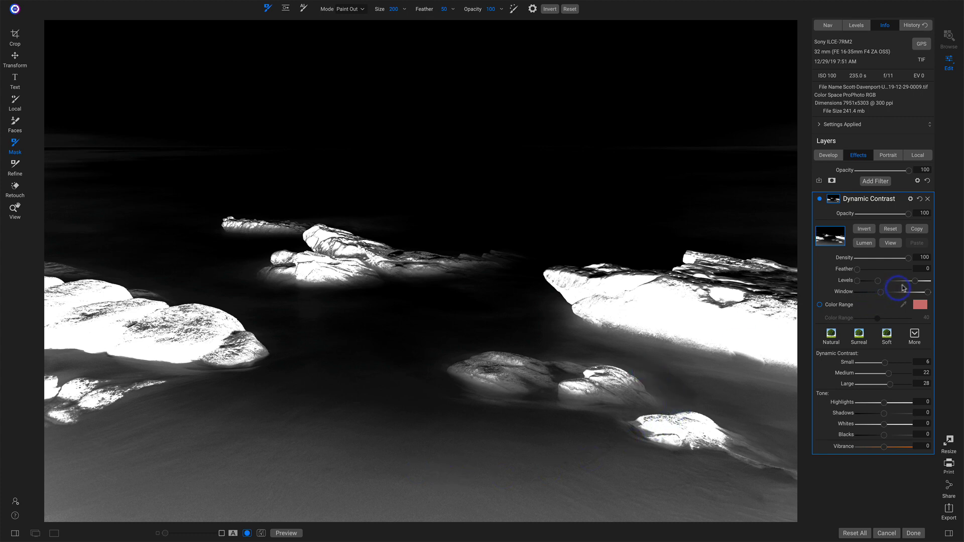
pyautogui.moveTo(913, 282); pyautogui.dragTo(915, 284)
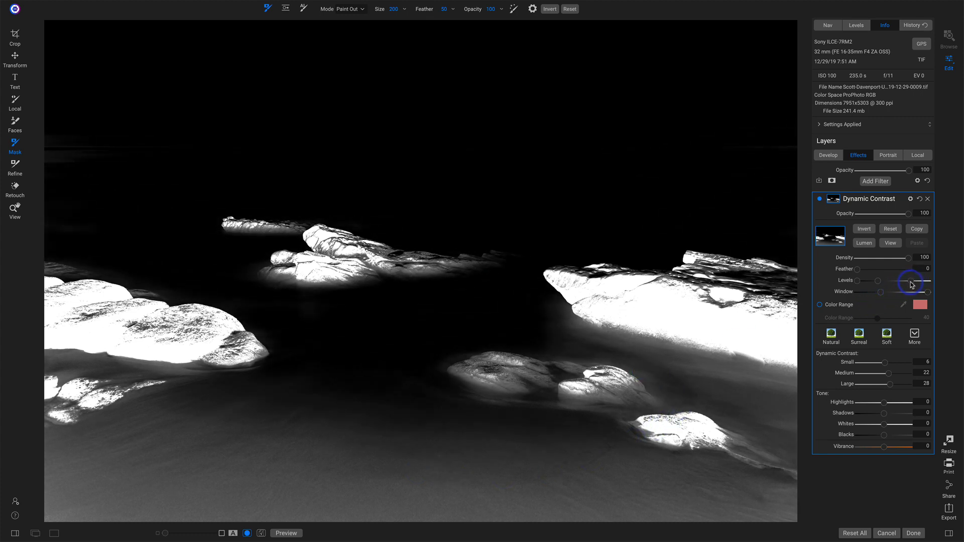
# Return to the colour photo and raise Dynamic Contrast to Small 15, Medium 33, Large 46.
pyautogui.click(890, 244)
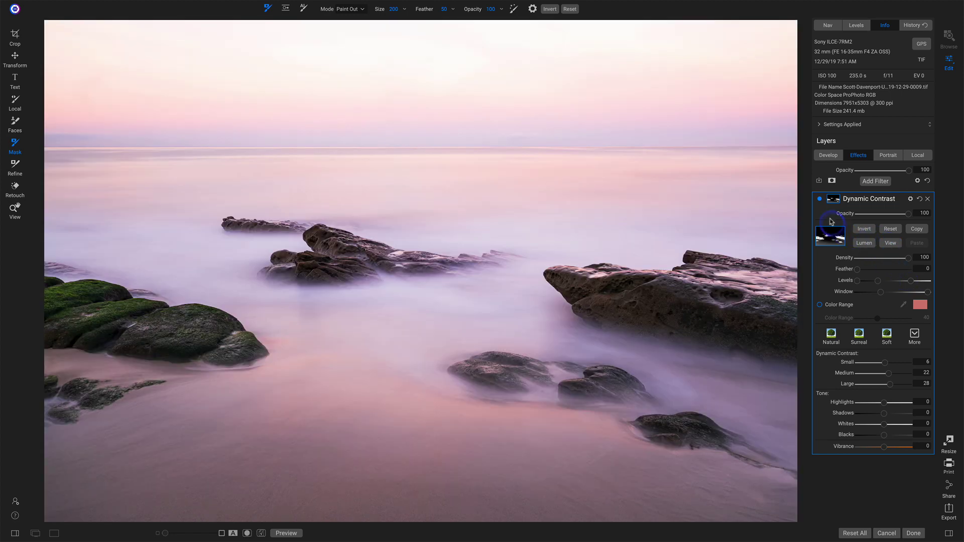
pyautogui.click(821, 201)
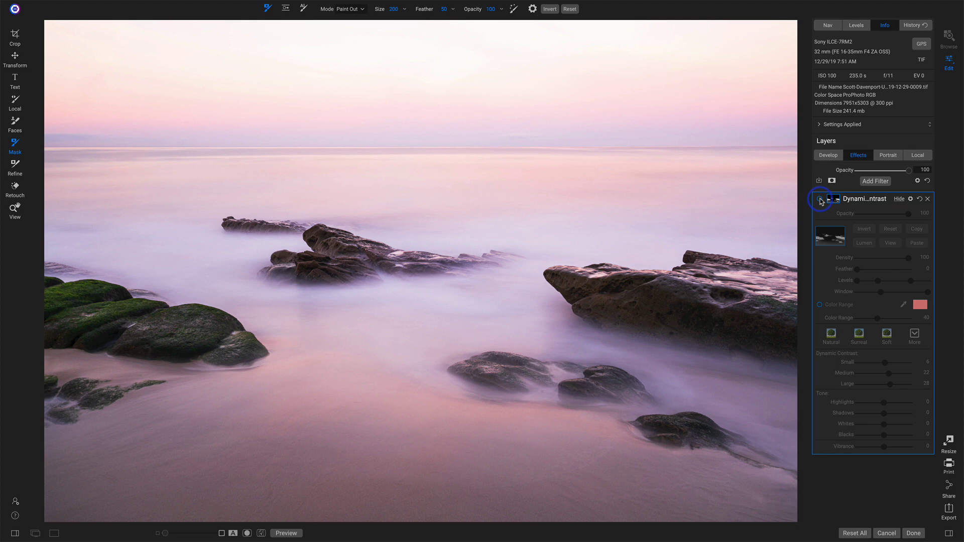
pyautogui.click(821, 201)
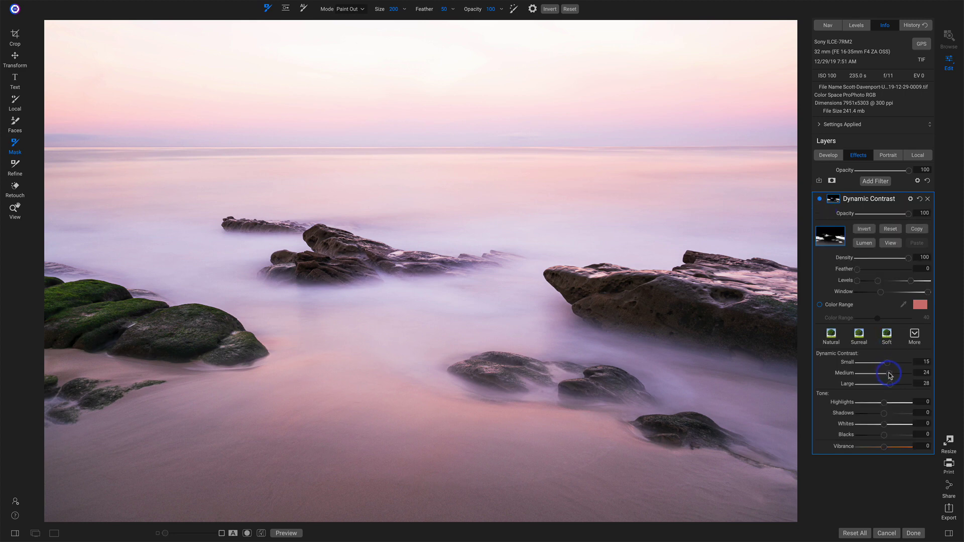
pyautogui.moveTo(890, 375); pyautogui.dragTo(895, 387)
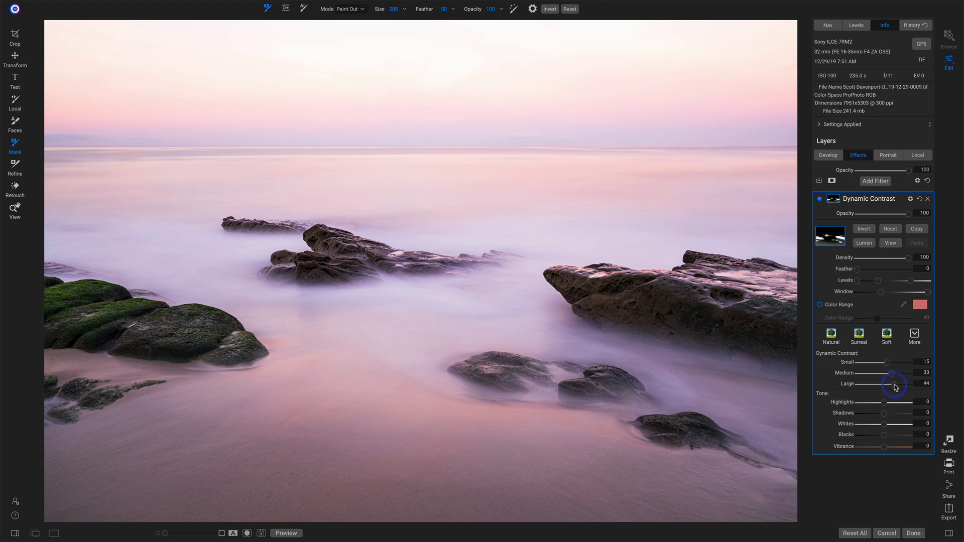
# Compare the image with and without the strengthened Dynamic Contrast layer, leaving it on.
pyautogui.click(821, 201)
pyautogui.click(821, 201)
pyautogui.click(821, 201)
pyautogui.click(821, 200)
pyautogui.click(821, 201)
pyautogui.click(821, 201)
pyautogui.click(821, 201)
pyautogui.click(821, 201)
pyautogui.click(820, 199)
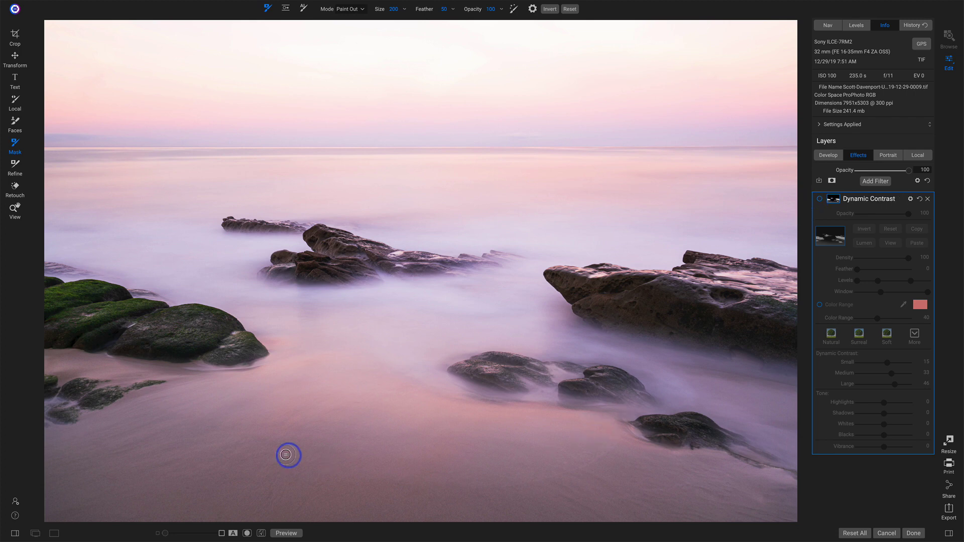
pyautogui.click(821, 200)
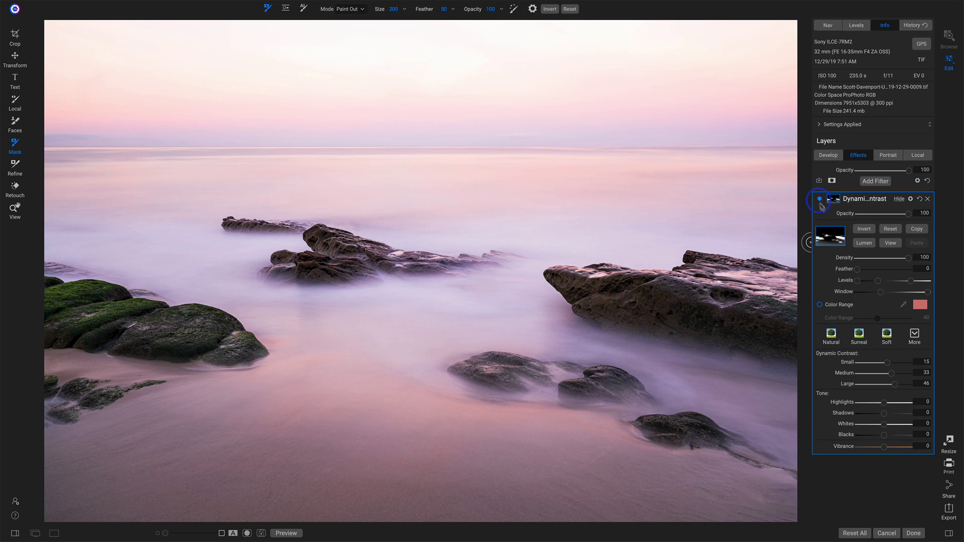
# Partly paint the lower foreground sand out of the mask with a Feather 74, Size 1100, Opacity 55 brush.
pyautogui.click(891, 244)
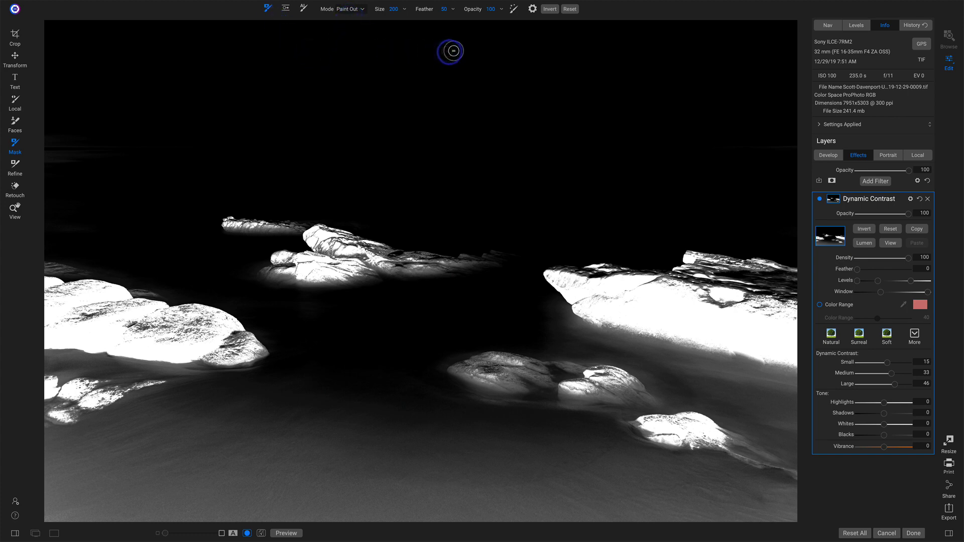
pyautogui.hotkey('shift', ']')
pyautogui.hotkey('shift', ']')
pyautogui.hotkey('shift', ']')
pyautogui.hotkey('shift', ']')
pyautogui.hotkey('shift', ']')
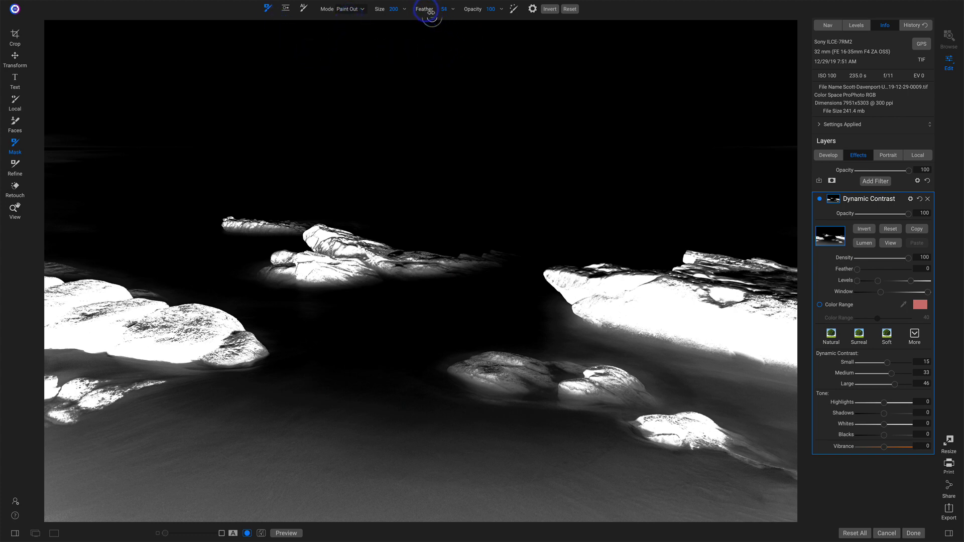
pyautogui.moveTo(390, 10); pyautogui.dragTo(396, 14)
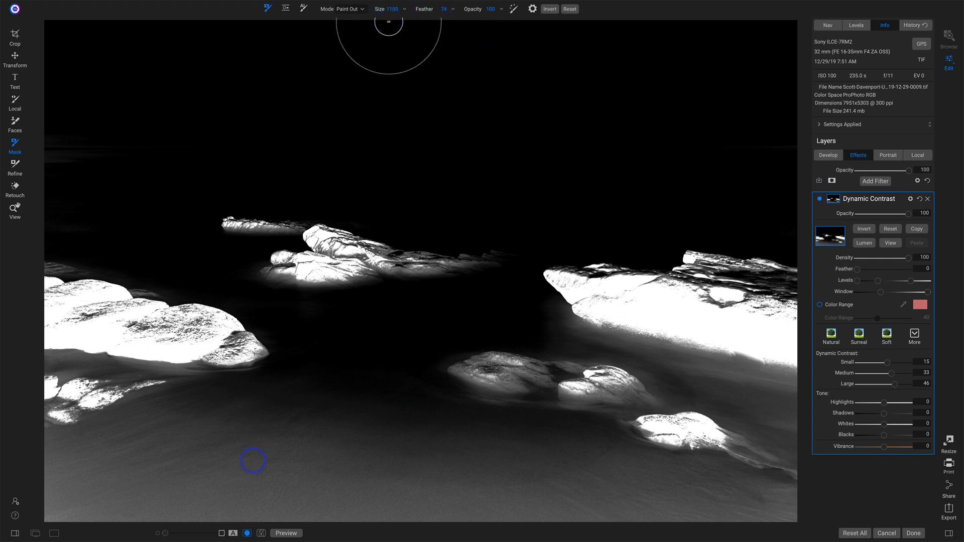
pyautogui.moveTo(231, 461)
pyautogui.mouseDown()
pyautogui.moveTo(186, 456)
pyautogui.moveTo(95, 484)
pyautogui.moveTo(316, 442)
pyautogui.moveTo(372, 419)
pyautogui.moveTo(337, 458)
pyautogui.moveTo(369, 473)
pyautogui.moveTo(461, 472)
pyautogui.mouseUp()
pyautogui.hotkey('ctrl', 'z')
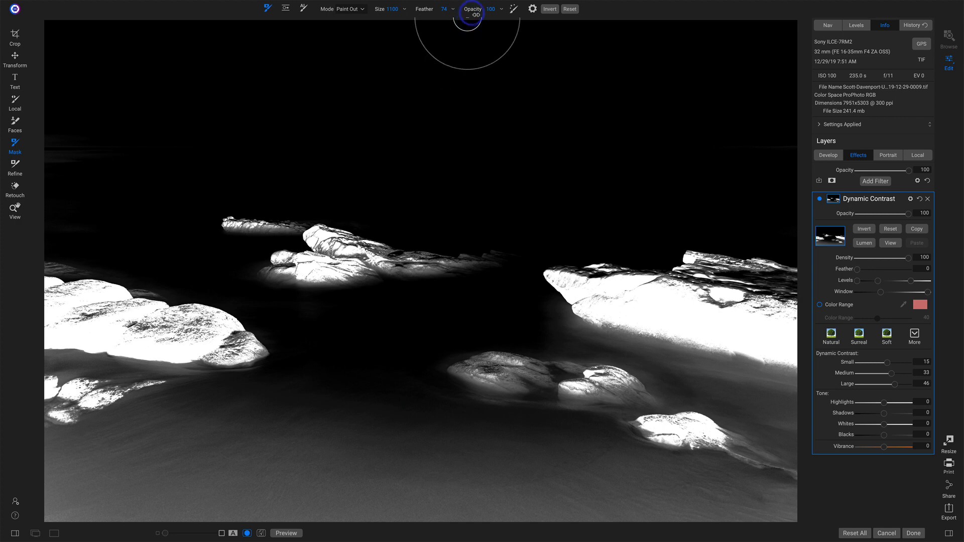
pyautogui.moveTo(472, 14); pyautogui.dragTo(444, 9)
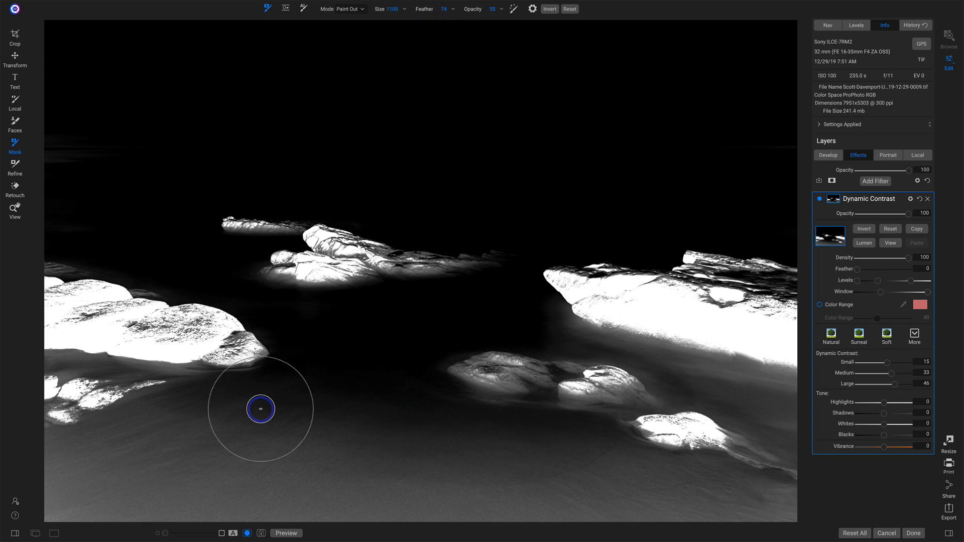
pyautogui.moveTo(301, 424)
pyautogui.mouseDown()
pyautogui.moveTo(181, 448)
pyautogui.moveTo(48, 512)
pyautogui.moveTo(323, 440)
pyautogui.moveTo(743, 519)
pyautogui.moveTo(185, 530)
pyautogui.moveTo(222, 487)
pyautogui.moveTo(256, 474)
pyautogui.moveTo(683, 517)
pyautogui.moveTo(463, 485)
pyautogui.moveTo(254, 495)
pyautogui.moveTo(151, 512)
pyautogui.moveTo(318, 483)
pyautogui.mouseUp()
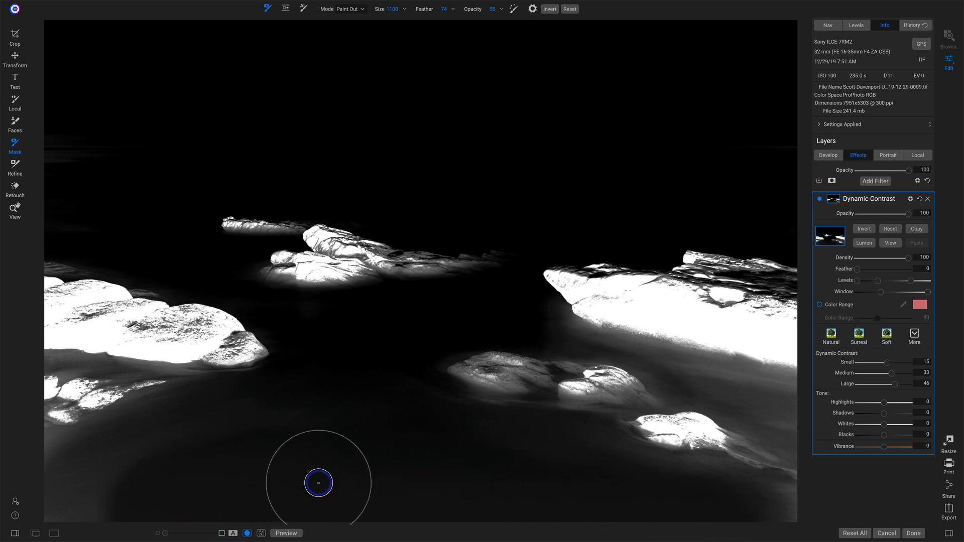
# Hide the mask and toggle the rock contrast layer off and on twice, ending with it on.
pyautogui.click(890, 244)
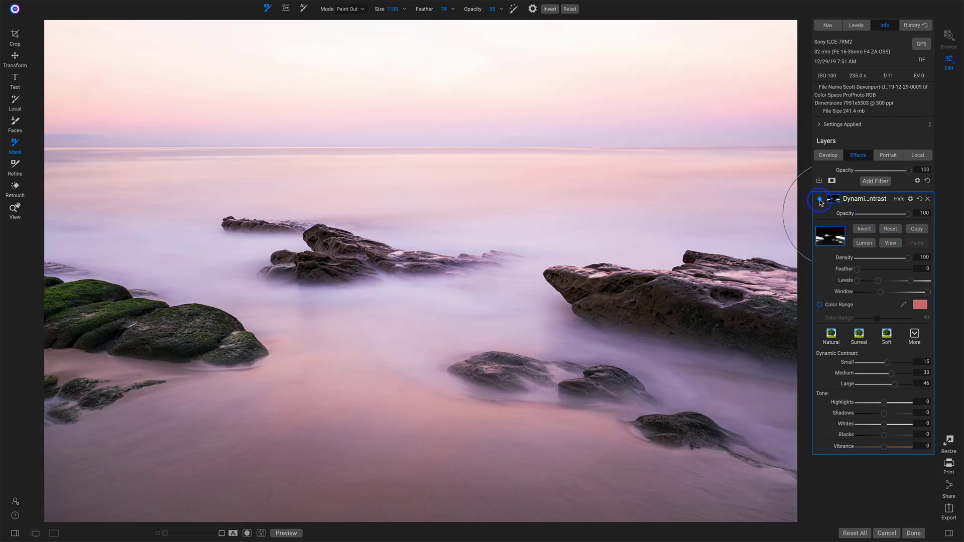
pyautogui.click(820, 199)
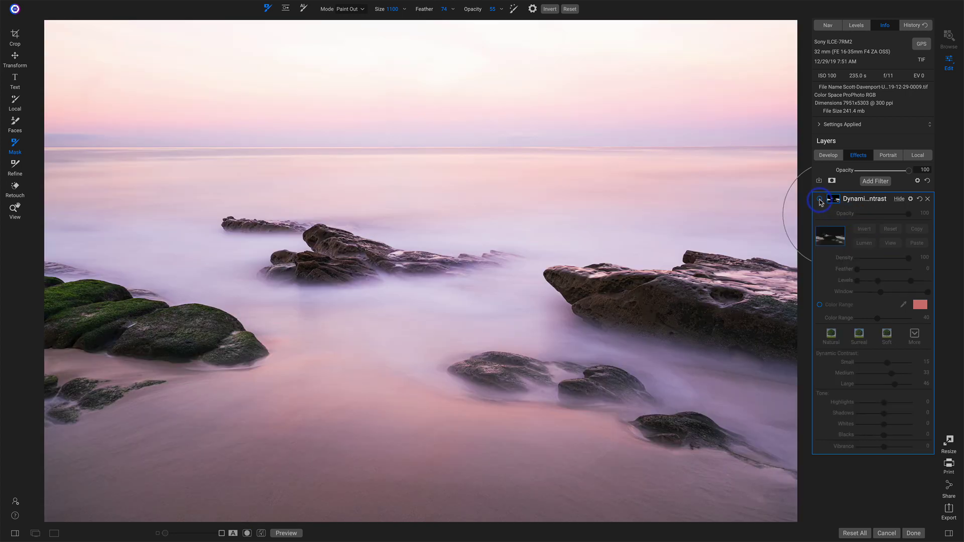
pyautogui.click(820, 199)
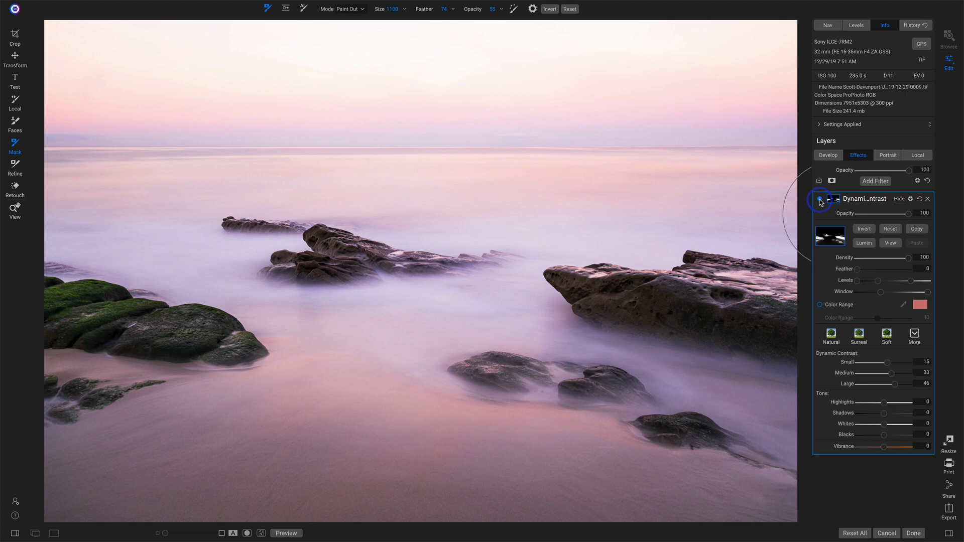
pyautogui.click(820, 199)
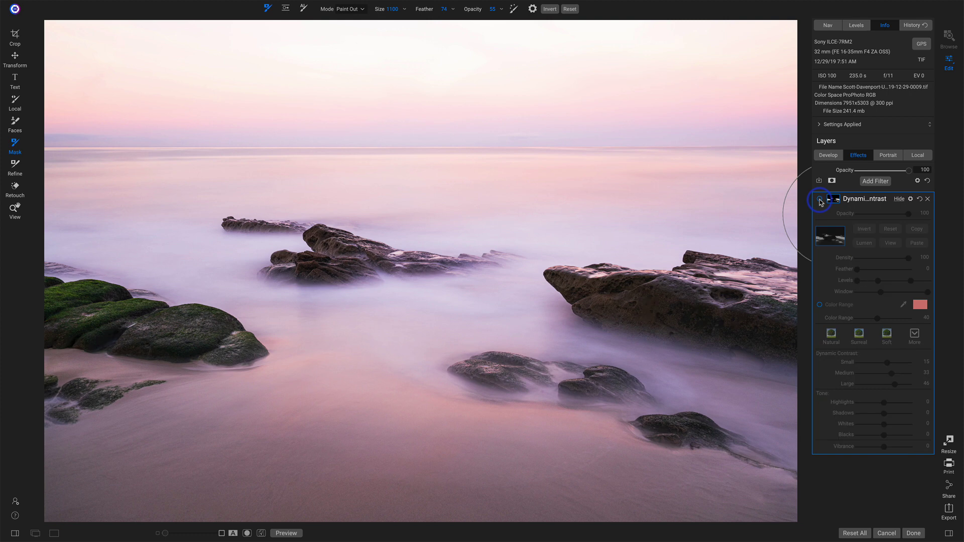
pyautogui.click(820, 200)
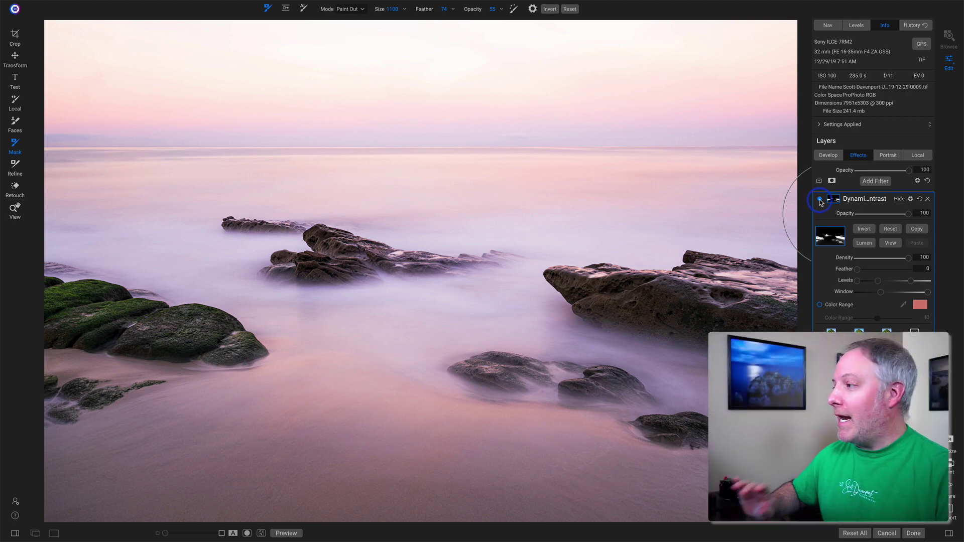
# Finish the edit in ON1, then open the original seascape full size in Lightroom's Loupe view.
pyautogui.click(914, 533)
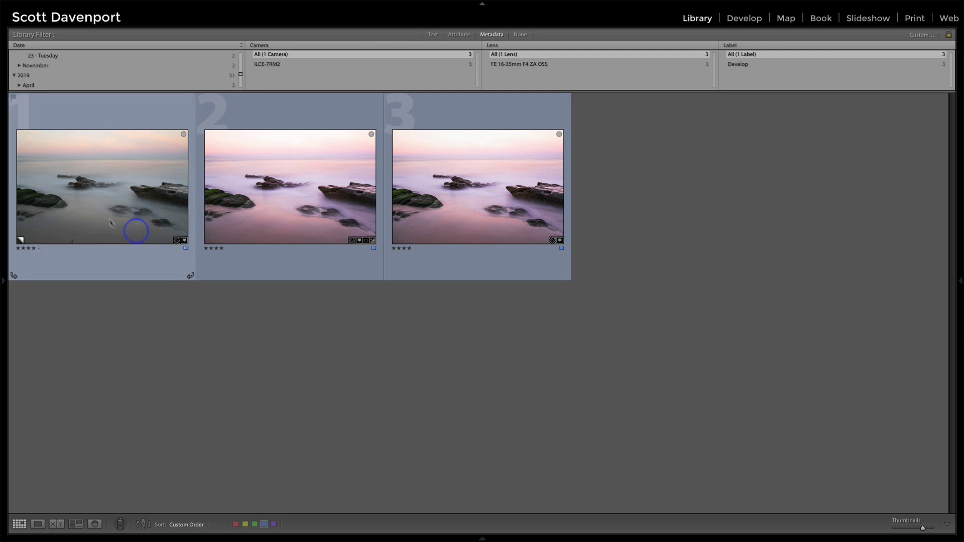
pyautogui.click(121, 198)
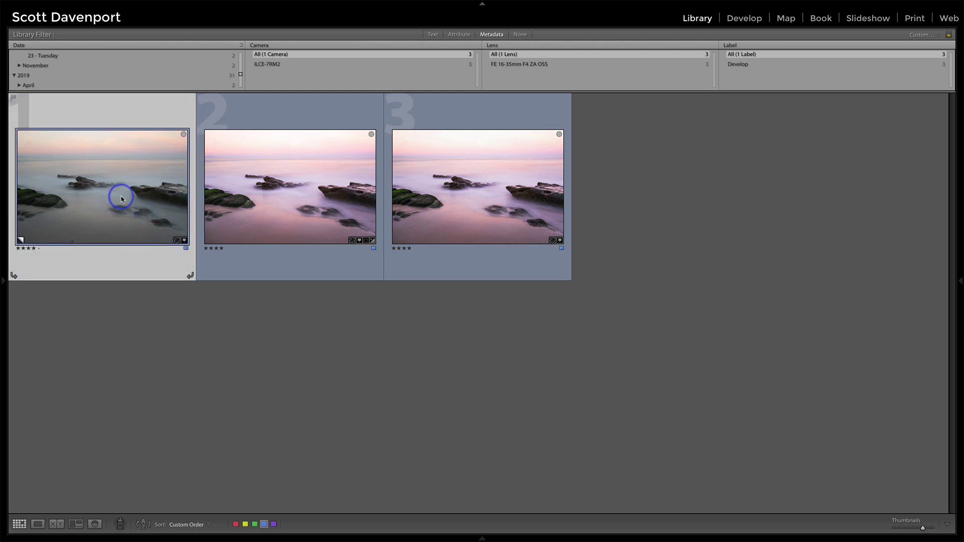
pyautogui.doubleClick(121, 197)
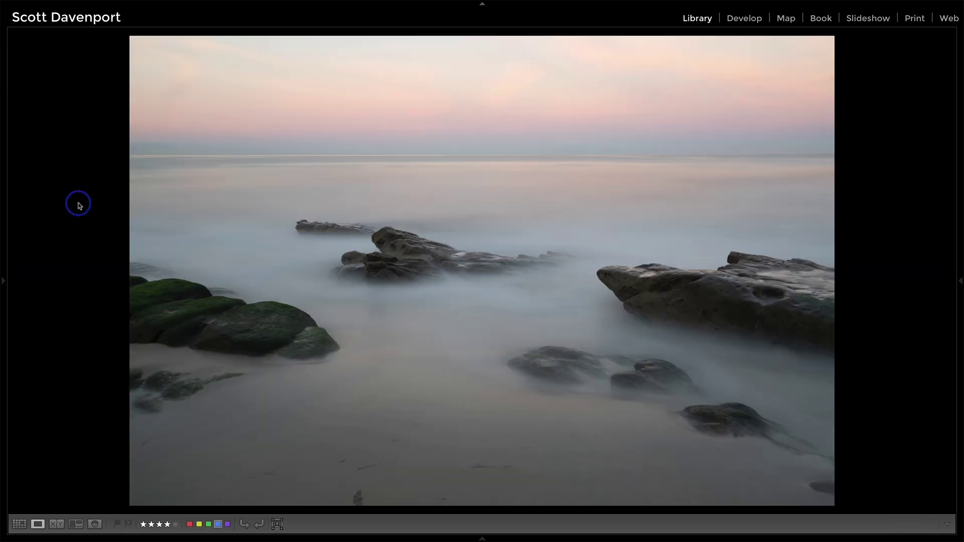